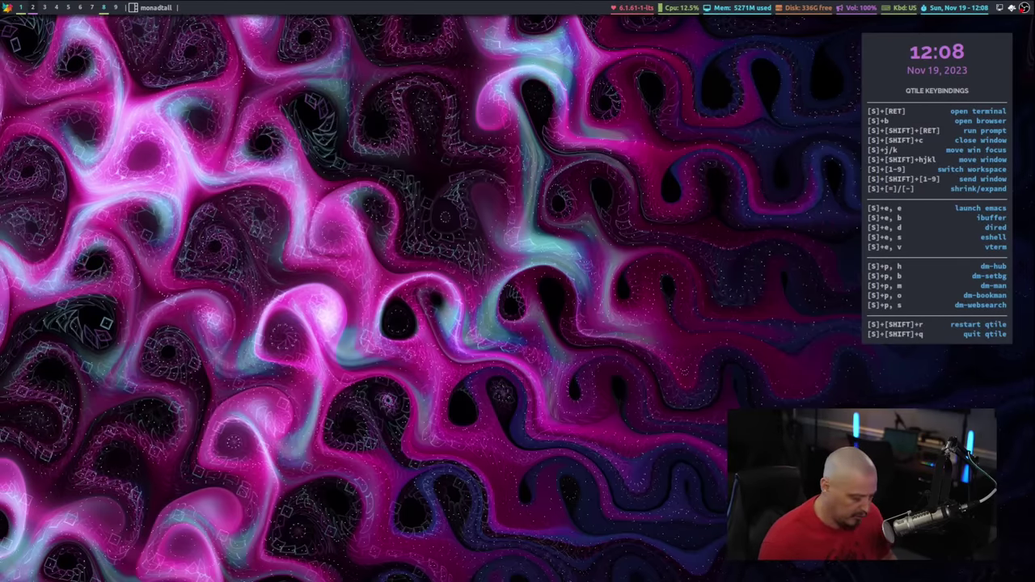
{"action": "key", "text": "super+b"}
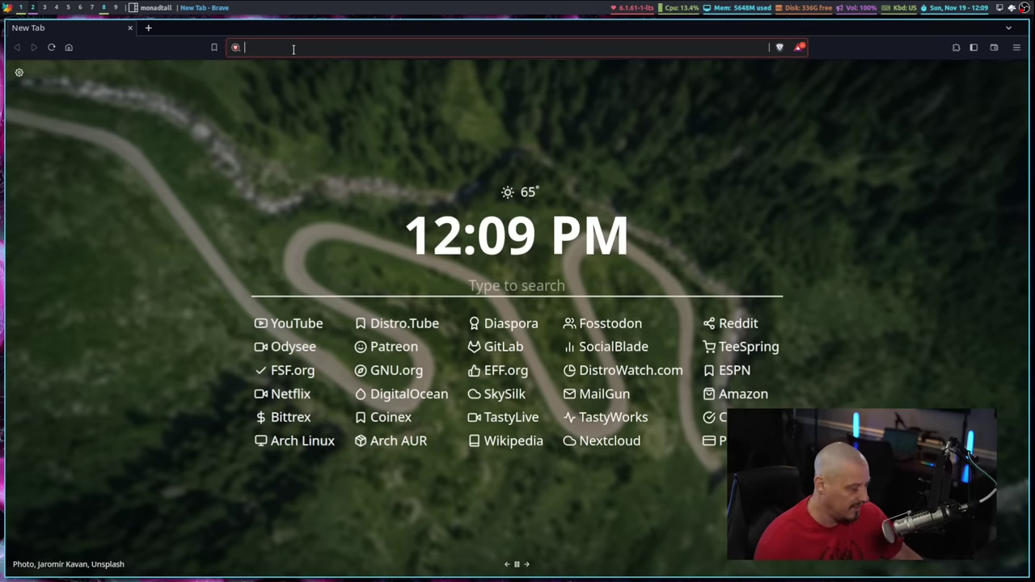
{"action": "type", "text": "tabliss"}
{"action": "key", "text": "Return"}
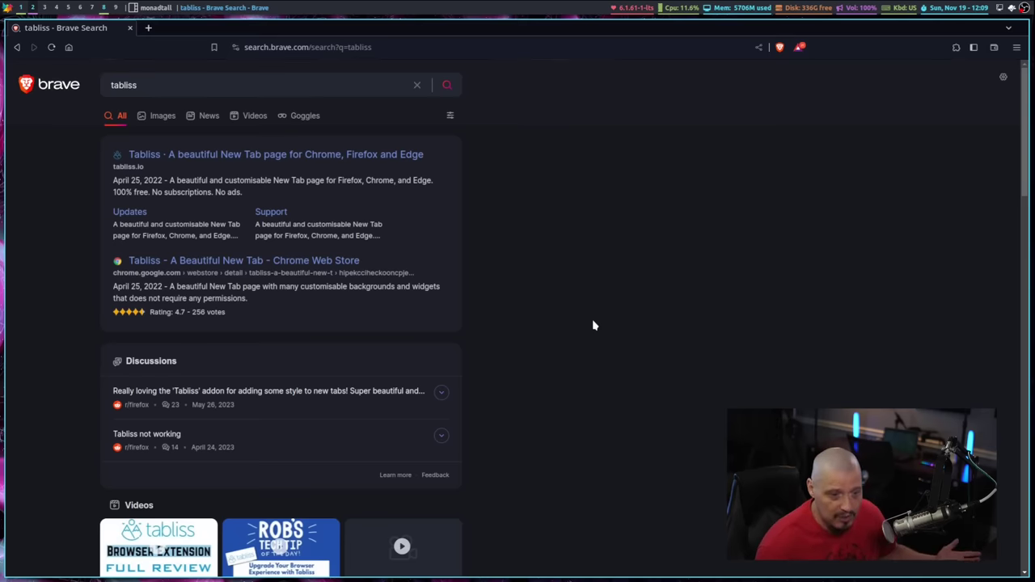
{"action": "left_click", "coordinate": [194, 263]}
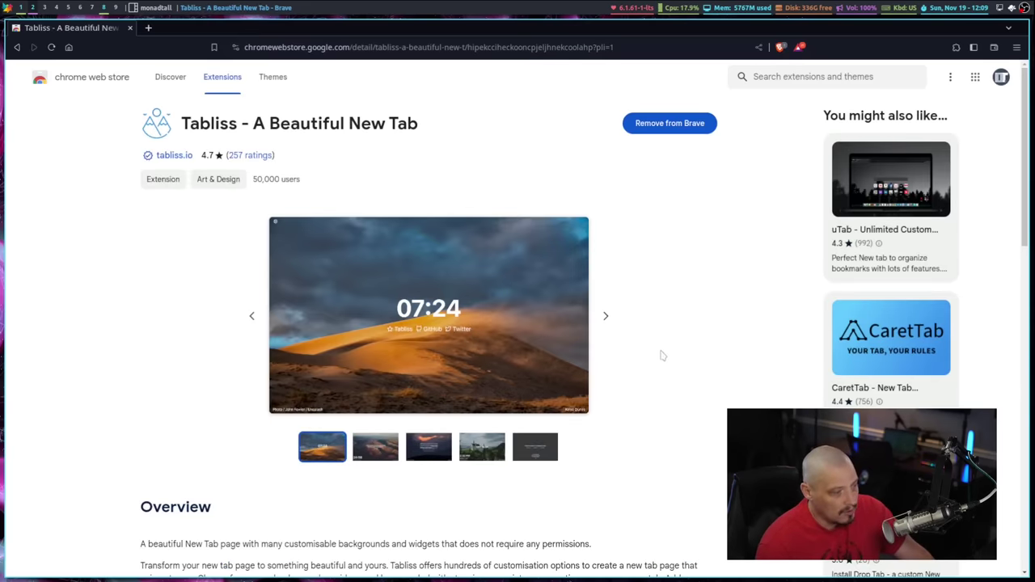
{"action": "scroll", "coordinate": [661, 356], "scroll_direction": "down", "scroll_amount": 2}
{"action": "scroll", "coordinate": [491, 293], "scroll_direction": "up", "scroll_amount": 2}
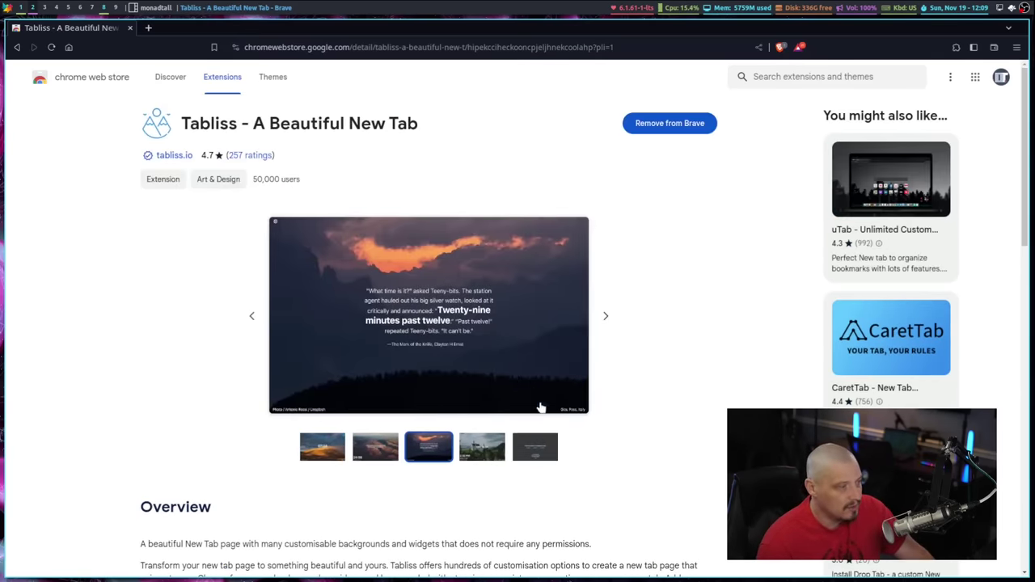
{"action": "left_click", "coordinate": [547, 446]}
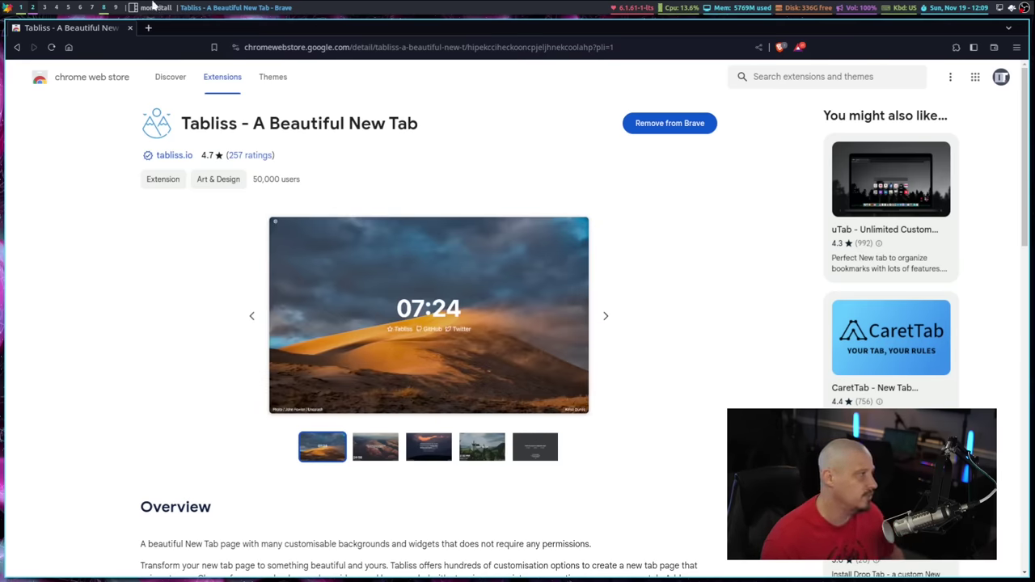
{"action": "left_click", "coordinate": [149, 27]}
{"action": "left_click", "coordinate": [122, 31]}
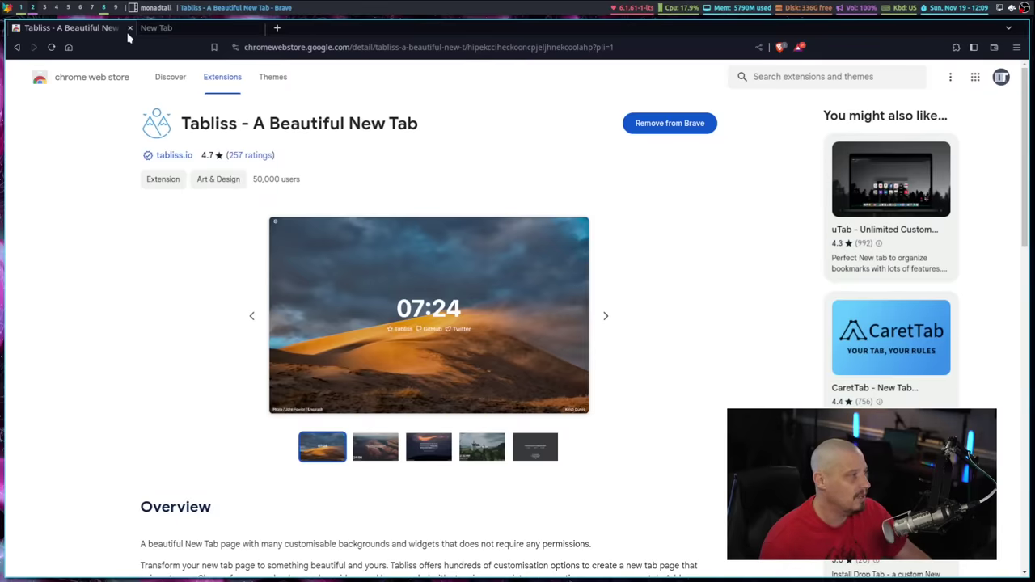
Close the Tabliss store page tab and search for 'tabliss' again
{"action": "left_click", "coordinate": [130, 28]}
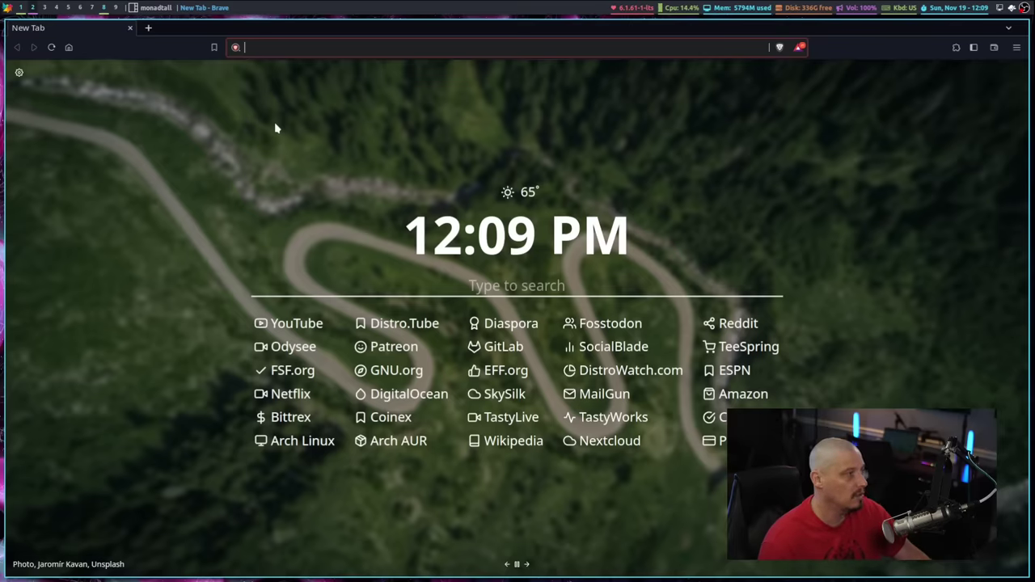
{"action": "type", "text": "tabliss"}
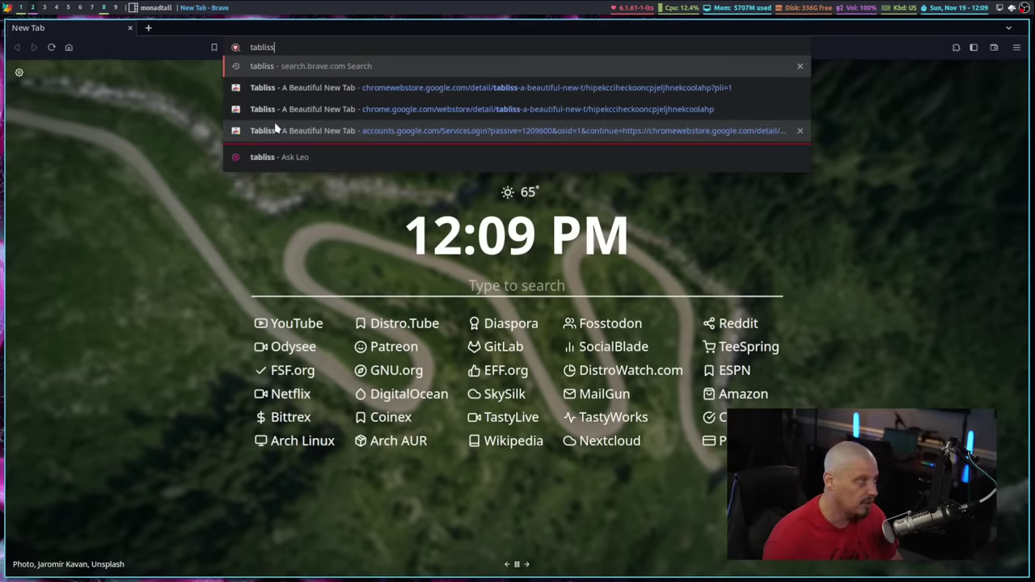
{"action": "key", "text": "Return"}
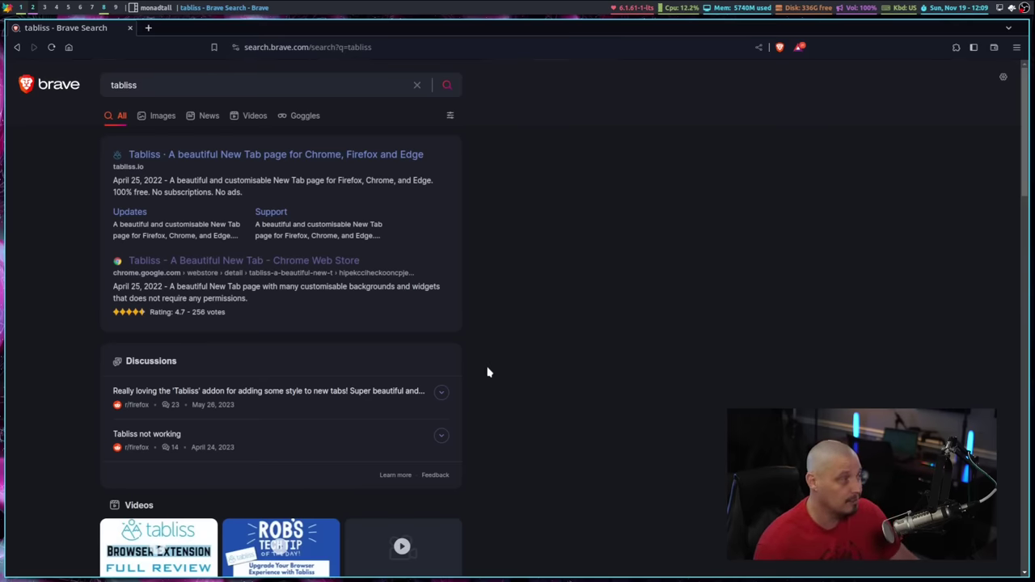
Open a new tab, close the tabliss search tab, then close the last tab to quit Brave
{"action": "left_click", "coordinate": [148, 28]}
{"action": "left_click", "coordinate": [128, 29]}
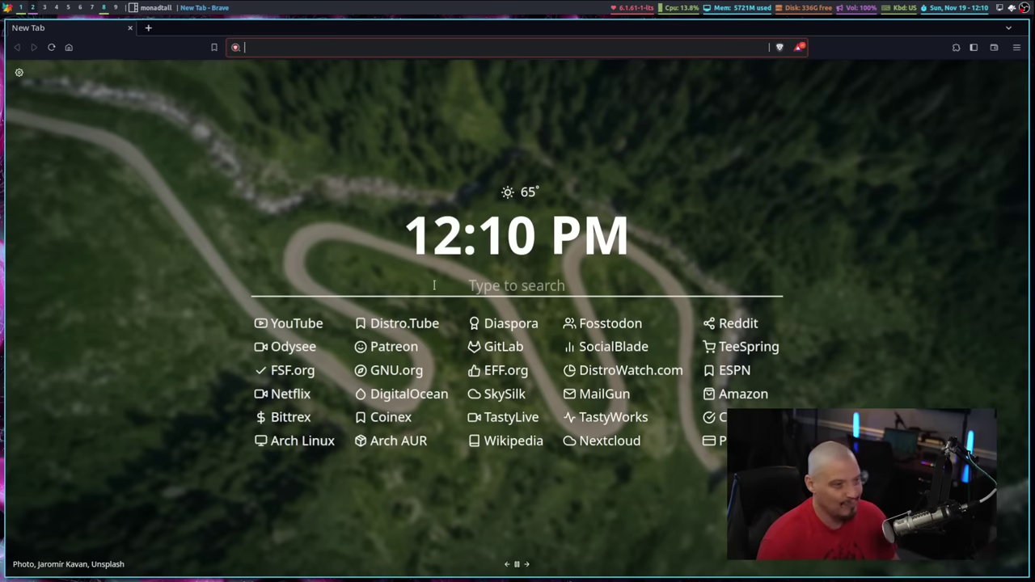
{"action": "left_click", "coordinate": [130, 29]}
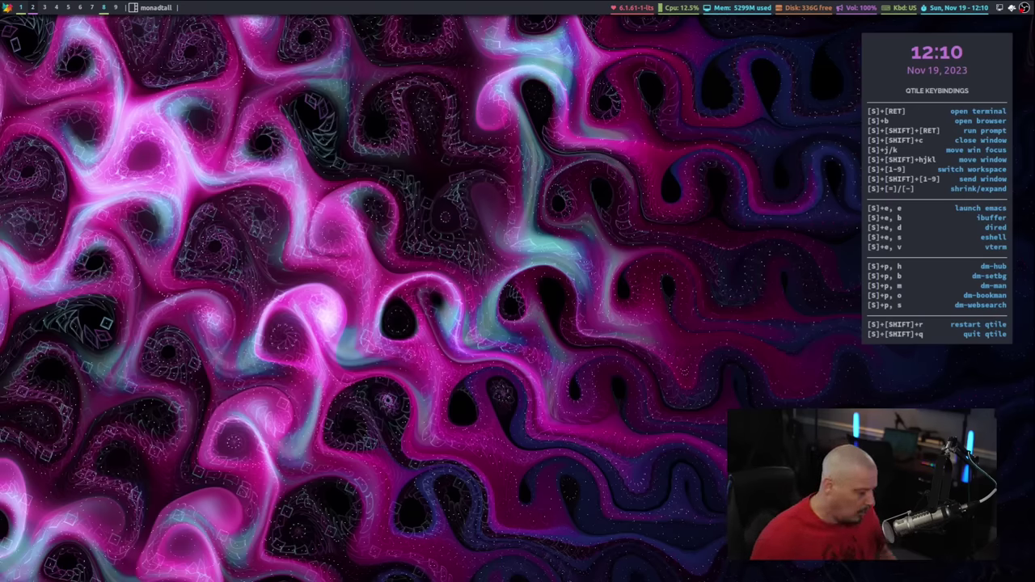
Launch Emacs with Super+E, E, open config.org from the dashboard's Recent Files, and scroll through it
{"action": "key", "text": "super+e"}
{"action": "key", "text": "e"}
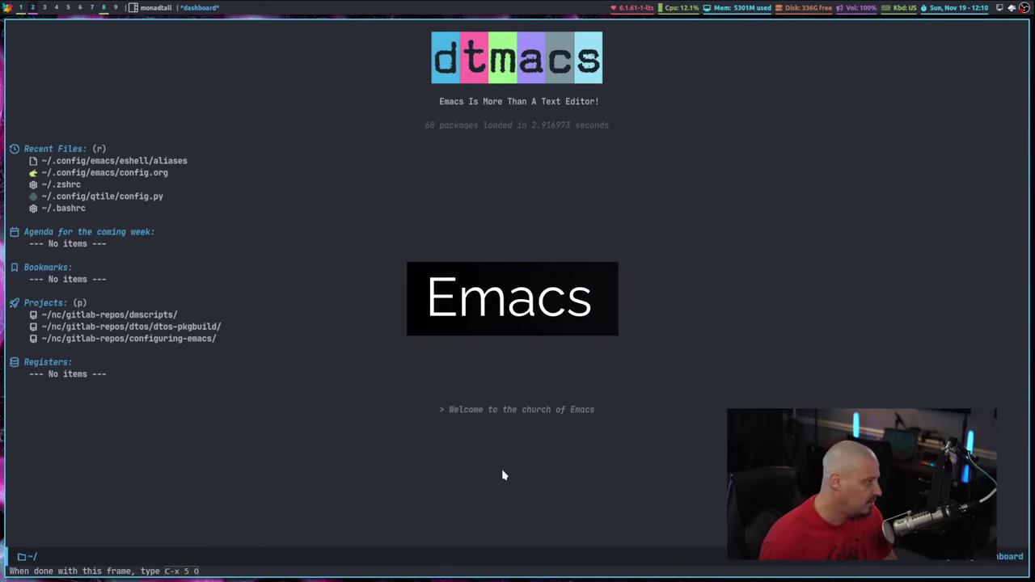
{"action": "key", "text": "space"}
{"action": "key", "text": "f"}
{"action": "key", "text": "c"}
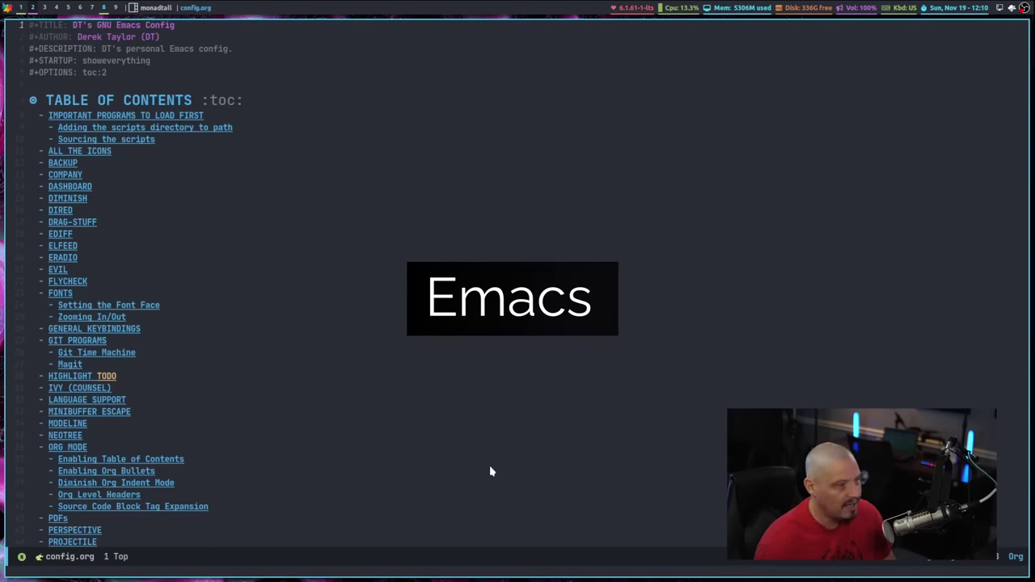
{"action": "scroll", "coordinate": [499, 427], "scroll_direction": "down", "scroll_amount": 15}
{"action": "scroll", "coordinate": [500, 432], "scroll_direction": "up", "scroll_amount": 3}
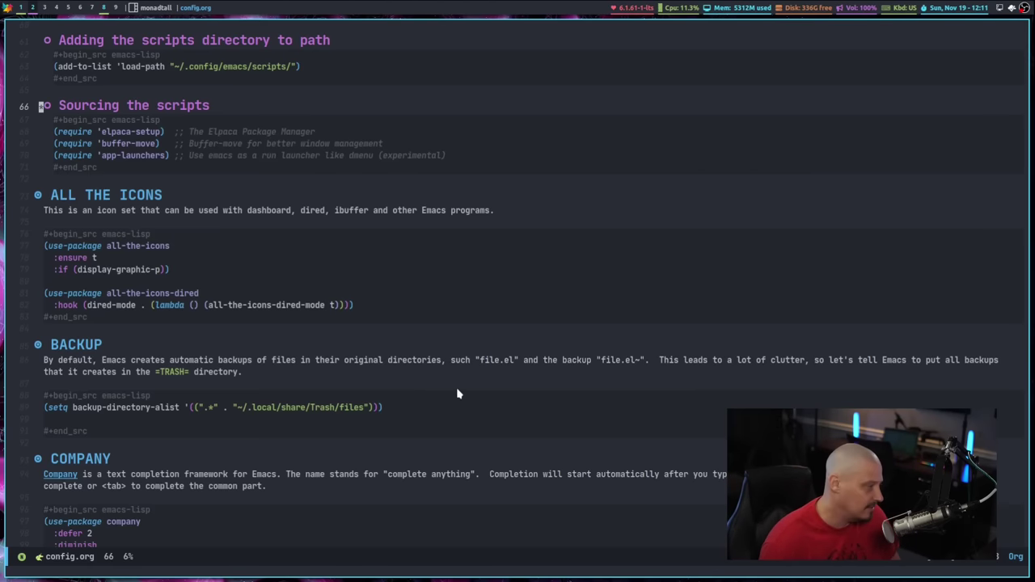
List the contents of the ~/.config/emacs directory in Dired
{"action": "key", "text": "space"}
{"action": "key", "text": "d"}
{"action": "key", "text": "d"}
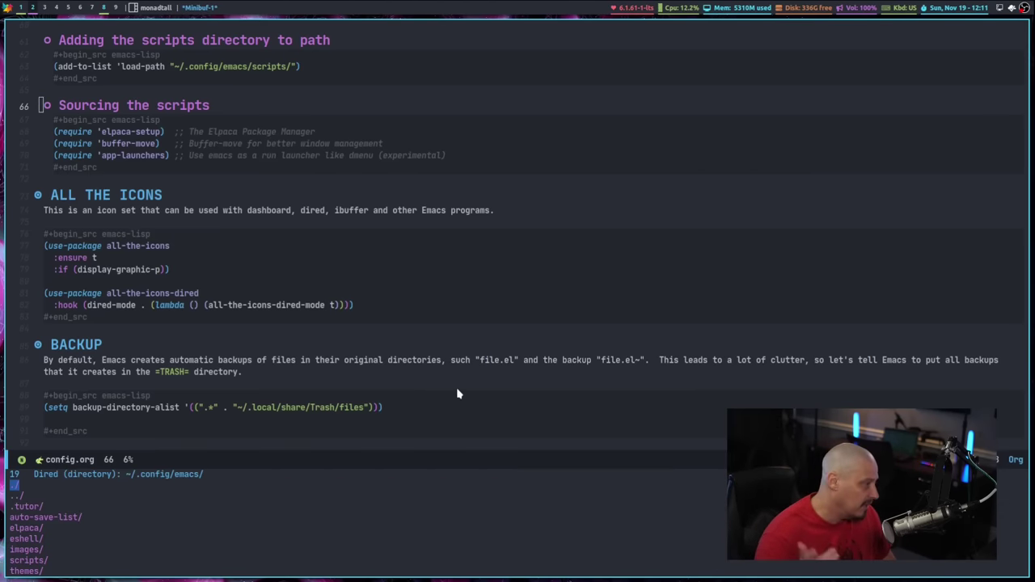
{"action": "key", "text": "Return"}
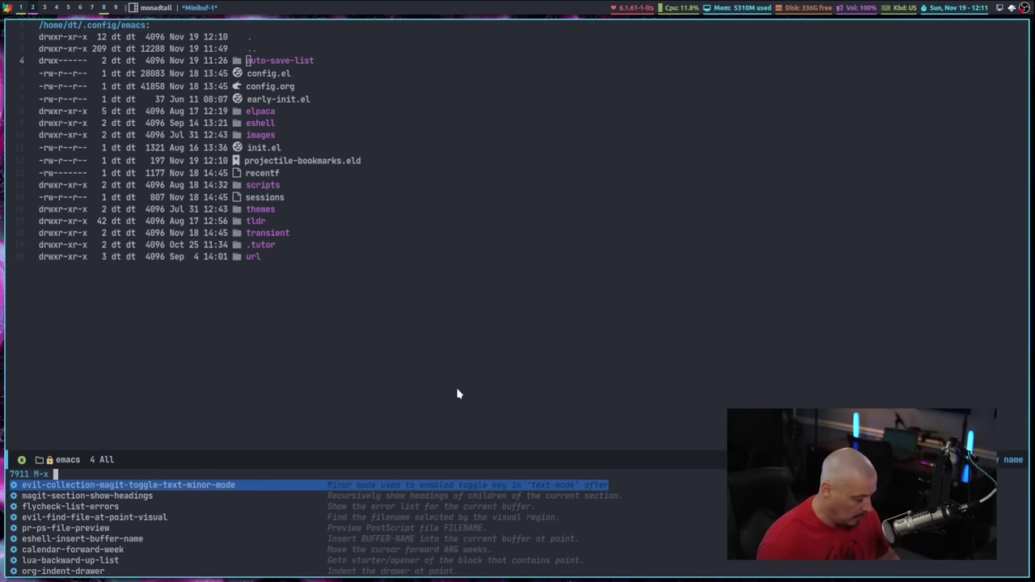
Load distro.tube in the eww web browser and scroll through the page
{"action": "type", "text": "eww"}
{"action": "key", "text": "Return"}
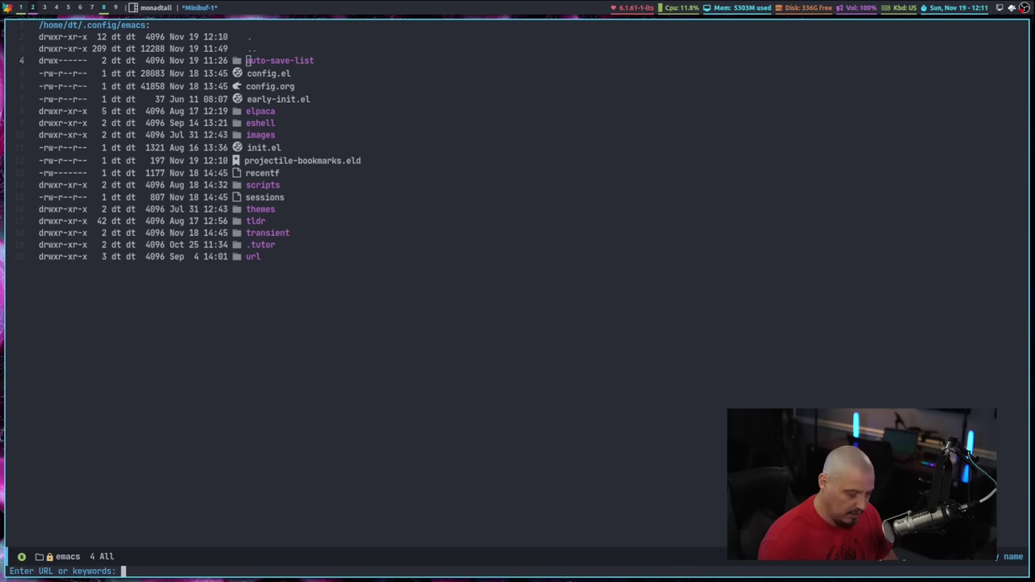
{"action": "type", "text": "distro.tube"}
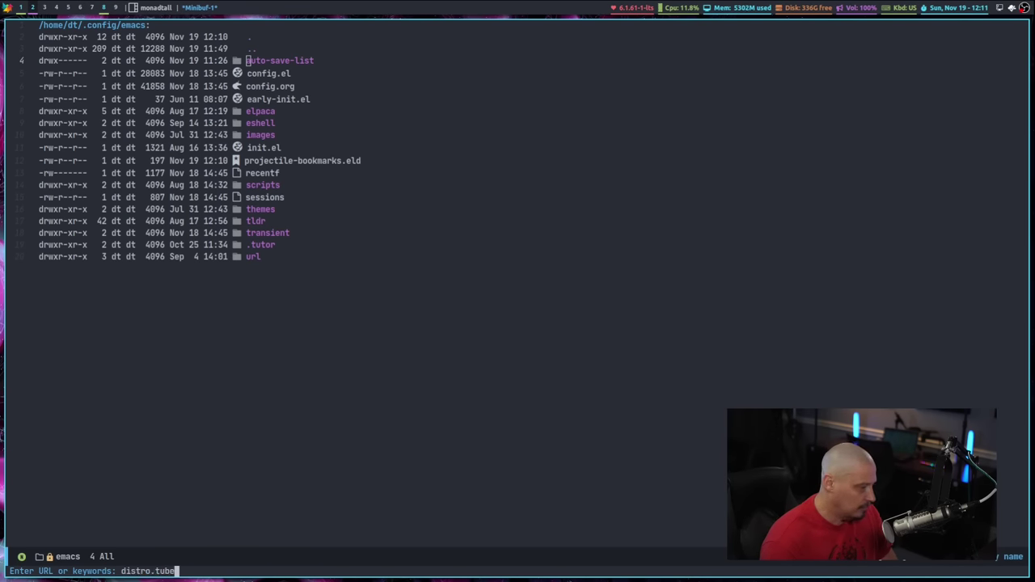
{"action": "key", "text": "Return"}
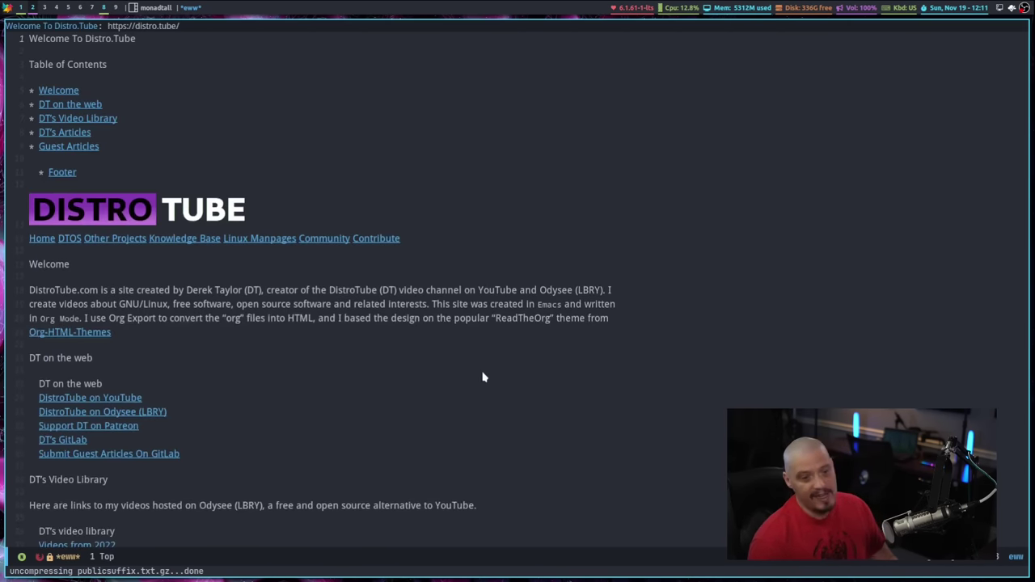
{"action": "scroll", "coordinate": [483, 377], "scroll_direction": "down", "scroll_amount": 15}
{"action": "scroll", "coordinate": [550, 404], "scroll_direction": "up", "scroll_amount": 2}
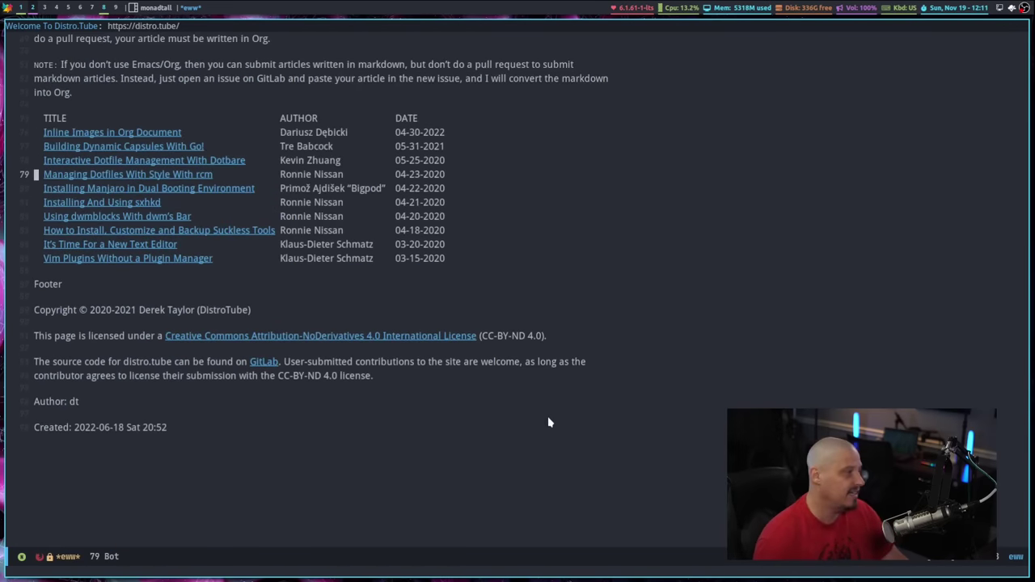
{"action": "scroll", "coordinate": [549, 422], "scroll_direction": "up", "scroll_amount": 7}
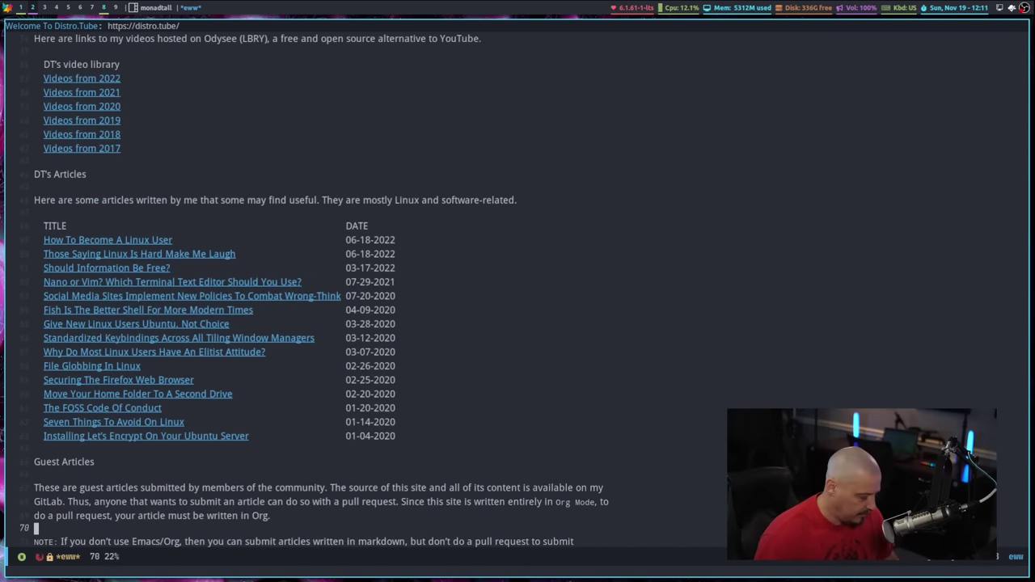
{"action": "key", "text": "alt+x"}
Start the elfeed reader and open the Steam Survey article, reading down through it
{"action": "type", "text": "ek"}
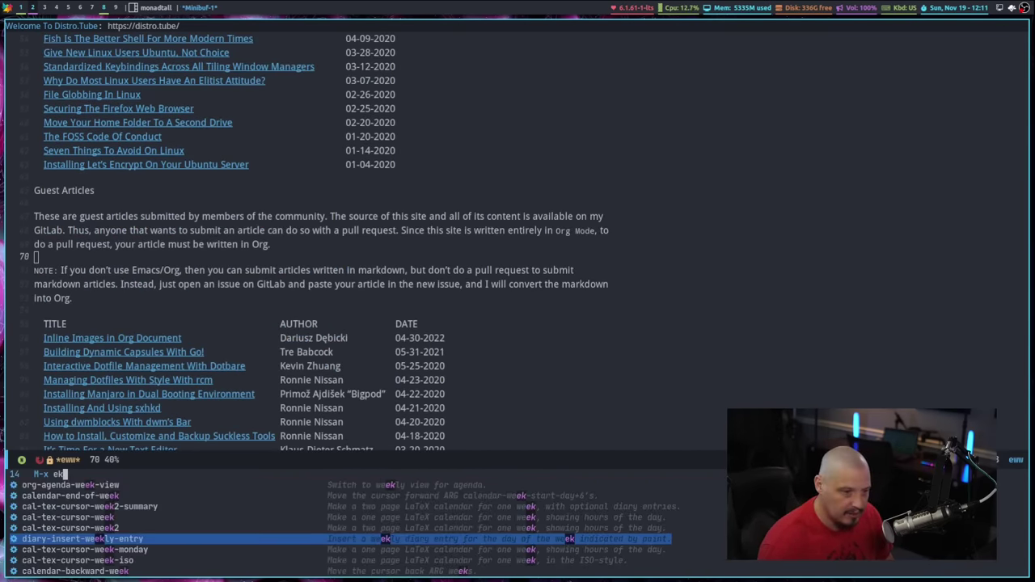
{"action": "key", "text": "BackSpace"}
{"action": "type", "text": "lfeed"}
{"action": "key", "text": "Return"}
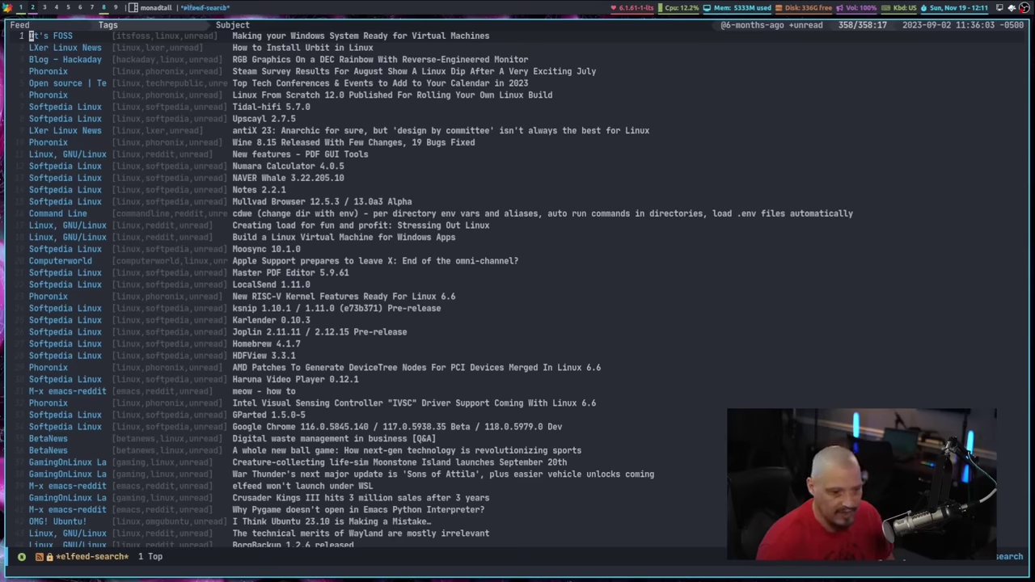
{"action": "key", "text": "j"}
{"action": "key", "text": "j"}
{"action": "key", "text": "j"}
{"action": "key", "text": "Return"}
{"action": "key", "text": "j"}
{"action": "key", "text": "j"}
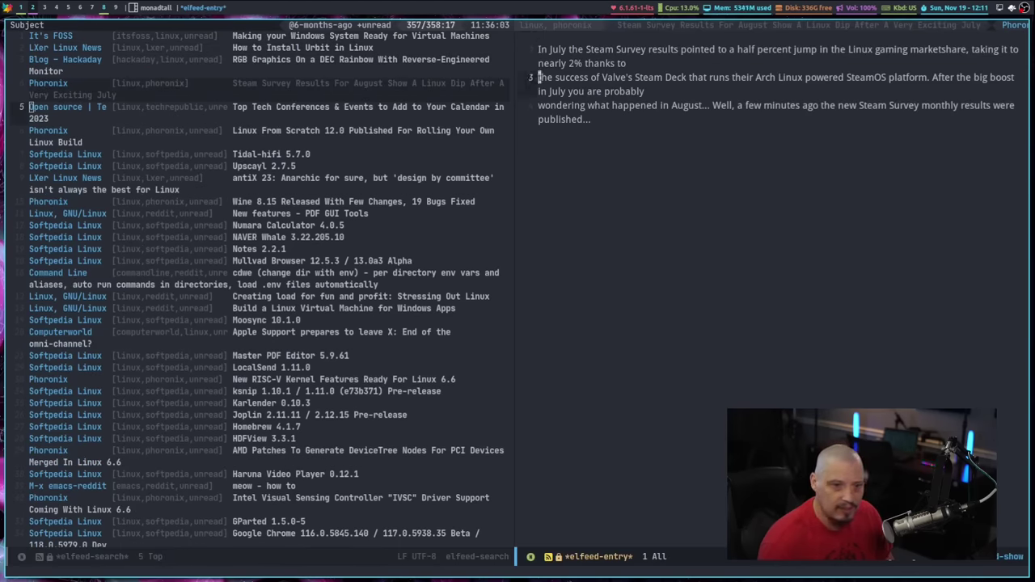
{"action": "key", "text": "j"}
{"action": "key", "text": "Return"}
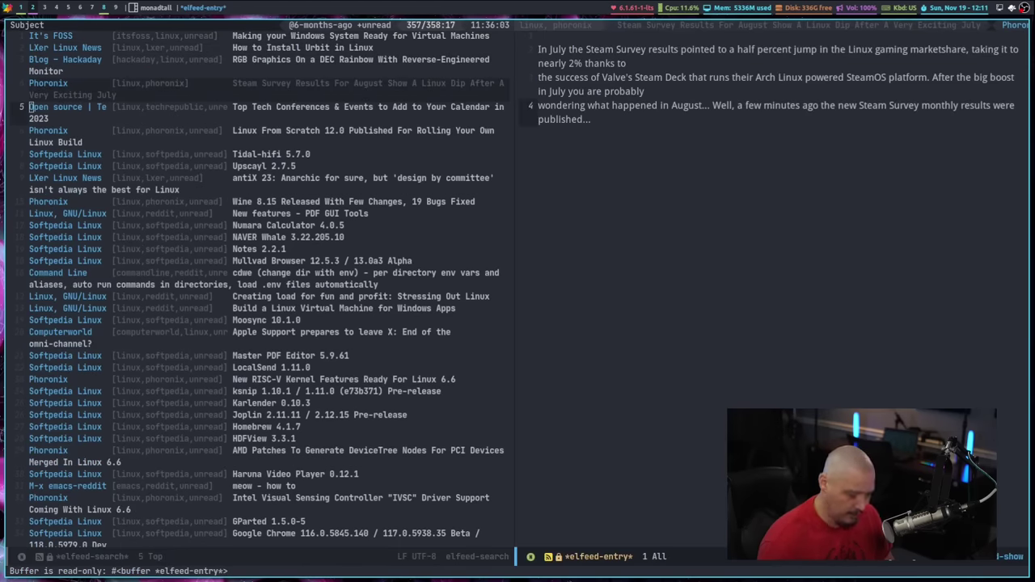
Close the article pane with C-w c and quit the feed list to return to config.org
{"action": "key", "text": "ctrl+w"}
{"action": "key", "text": "c"}
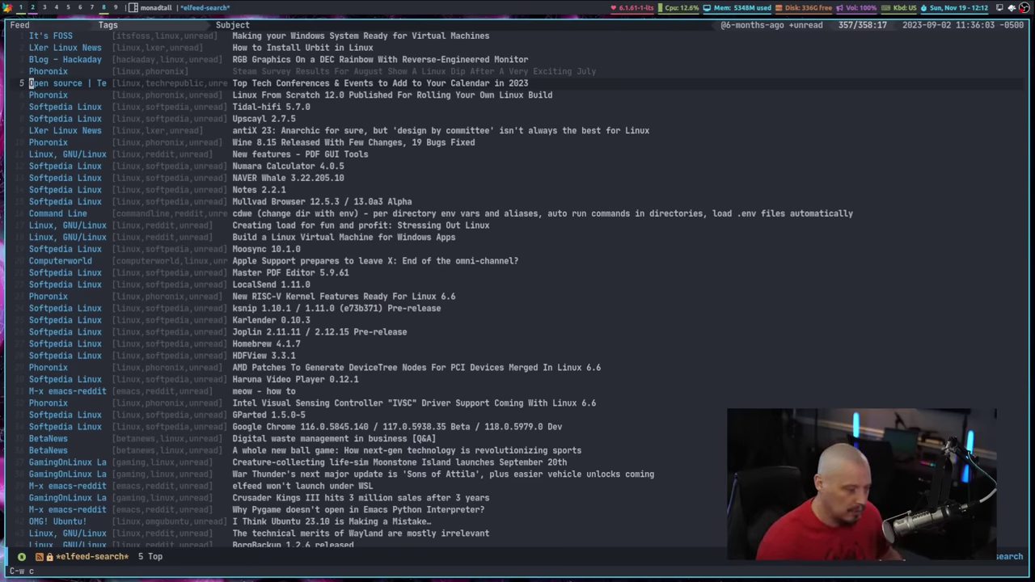
{"action": "key", "text": "q"}
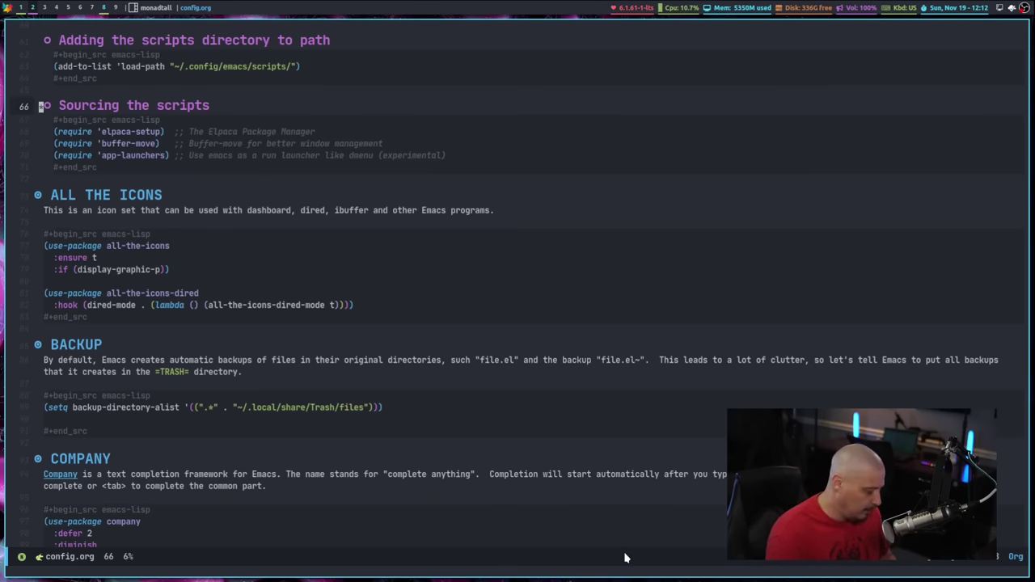
Close the Emacs config.org window with Super+Shift+C
{"action": "key", "text": "super+shift+c"}
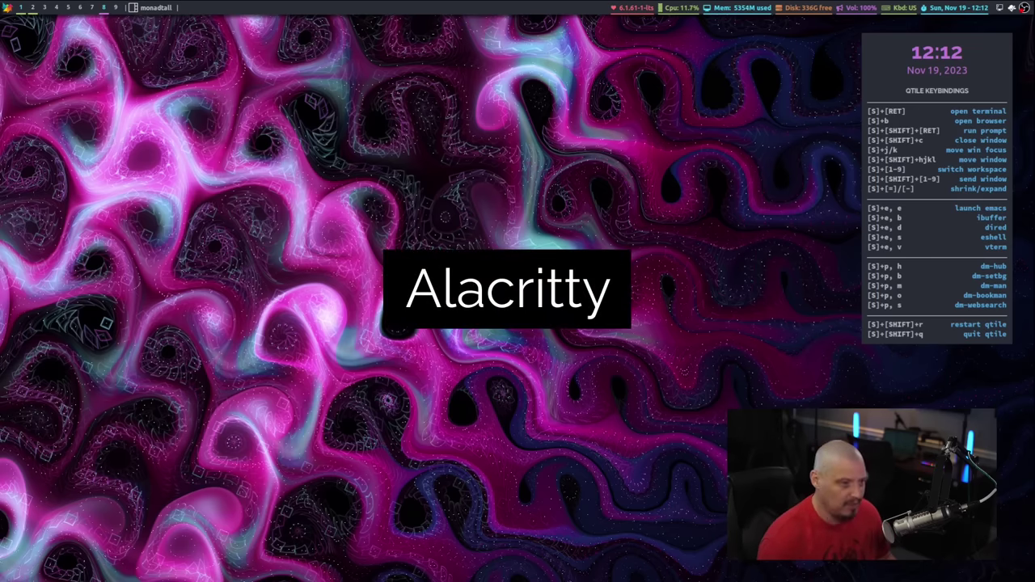
{"action": "key", "text": "super+Return"}
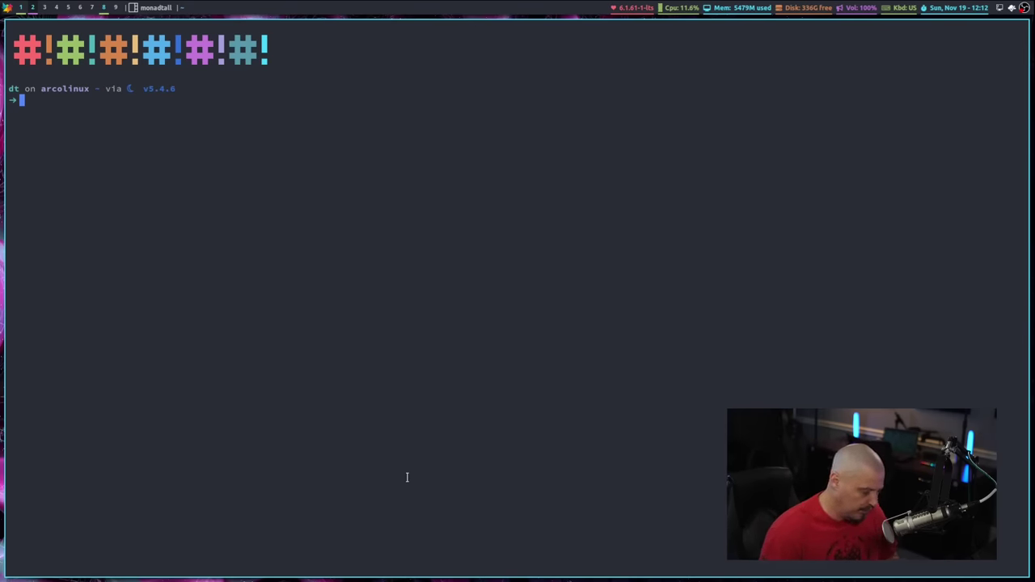
{"action": "key", "text": "ctrl+equal"}
{"action": "key", "text": "ctrl+equal"}
{"action": "key", "text": "ctrl+equal"}
{"action": "key", "text": "ctrl+equal"}
{"action": "key", "text": "ctrl+equal"}
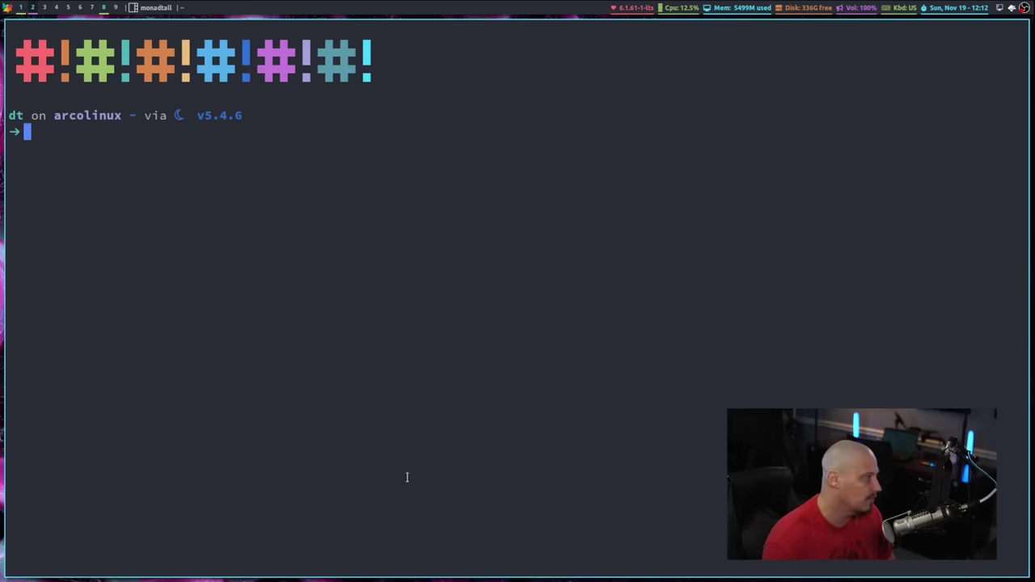
{"action": "type", "text": "ls"}
{"action": "key", "text": "Return"}
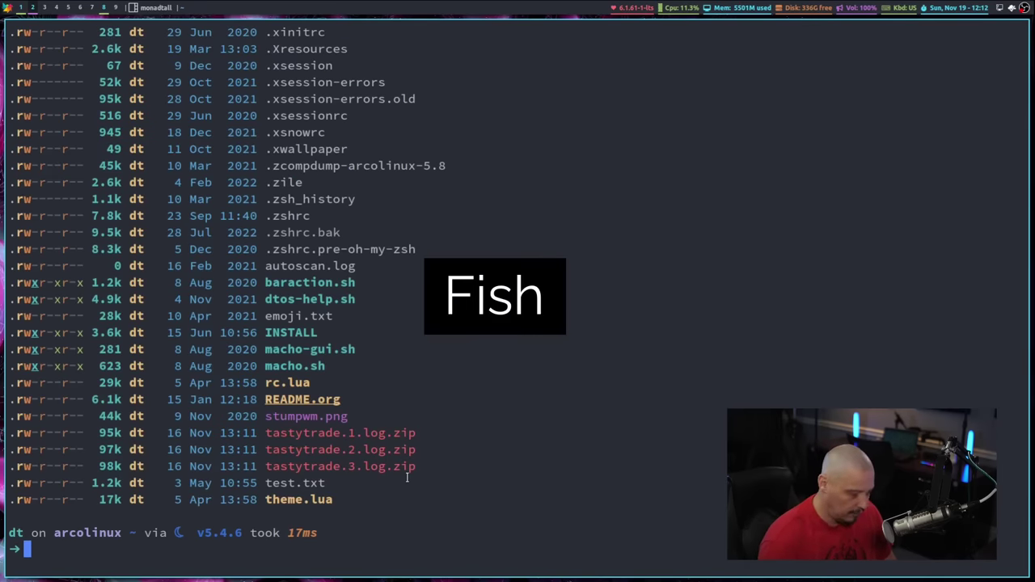
{"action": "type", "text": "clear"}
{"action": "key", "text": "Return"}
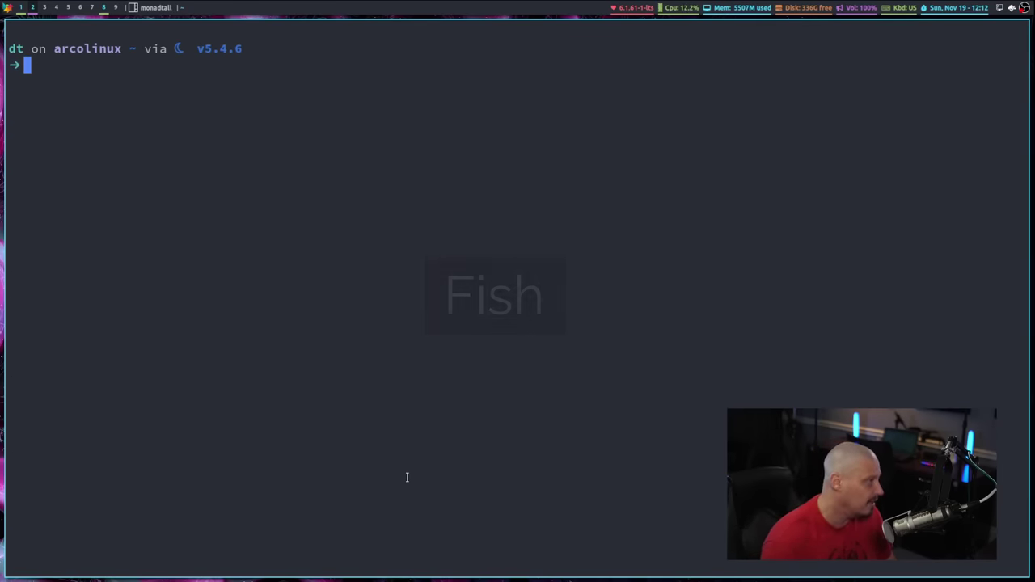
{"action": "type", "text": "sed"}
{"action": "key", "text": "Right"}
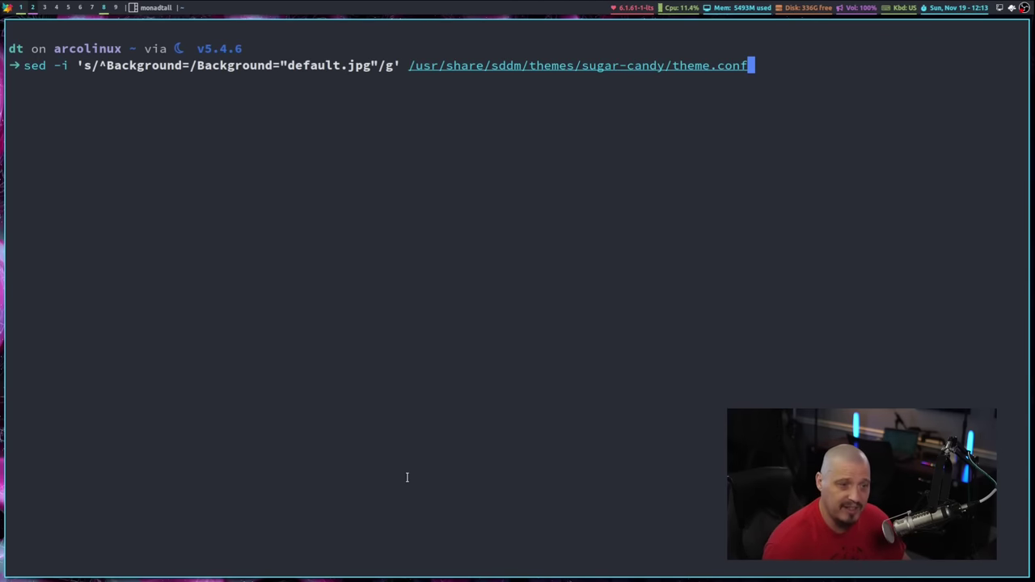
{"action": "key", "text": "alt+s"}
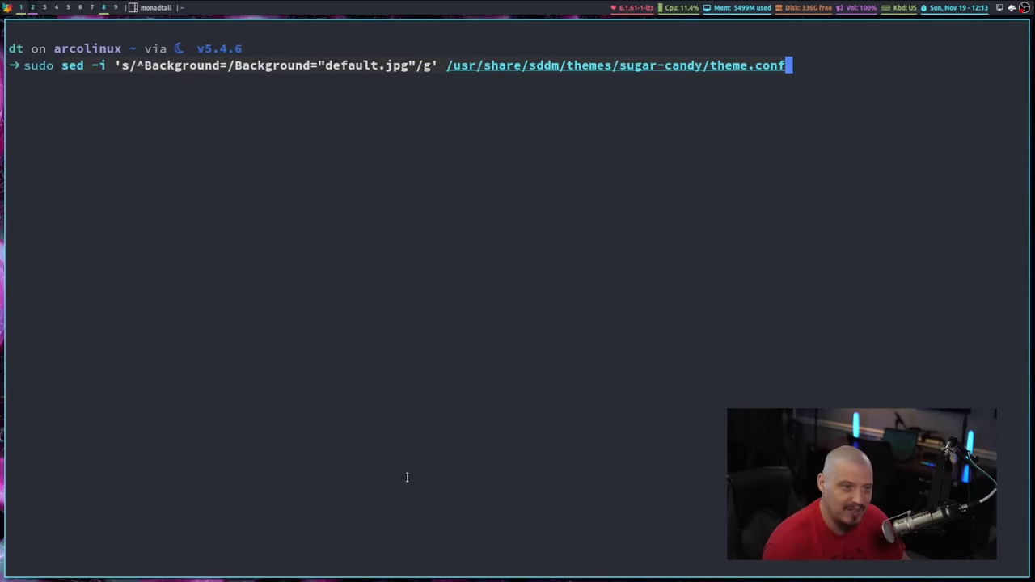
{"action": "key", "text": "alt+s"}
{"action": "key", "text": "BackSpace"}
{"action": "key", "text": "BackSpace"}
{"action": "key", "text": "BackSpace"}
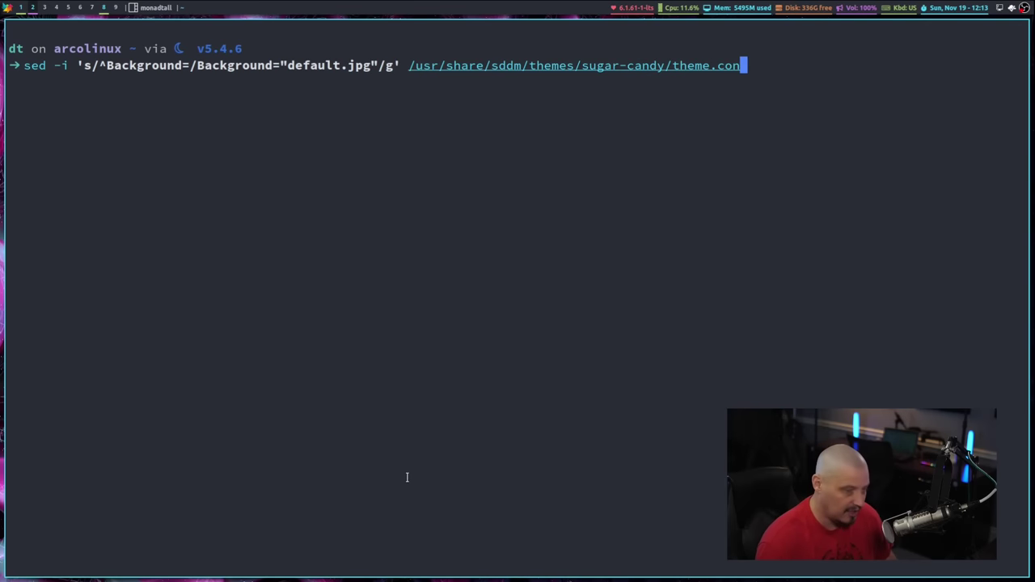
{"action": "key", "text": "BackSpace"}
{"action": "key", "text": "BackSpace"}
{"action": "key", "text": "BackSpace"}
{"action": "key", "text": "BackSpace"}
{"action": "key", "text": "BackSpace"}
{"action": "key", "text": "BackSpace"}
{"action": "key", "text": "BackSpace"}
{"action": "key", "text": "BackSpace"}
{"action": "key", "text": "BackSpace"}
{"action": "key", "text": "BackSpace"}
{"action": "key", "text": "BackSpace"}
{"action": "key", "text": "BackSpace"}
{"action": "key", "text": "BackSpace"}
{"action": "key", "text": "BackSpace"}
{"action": "key", "text": "BackSpace"}
{"action": "key", "text": "BackSpace"}
{"action": "key", "text": "BackSpace"}
{"action": "key", "text": "BackSpace"}
{"action": "key", "text": "BackSpace"}
{"action": "key", "text": "BackSpace"}
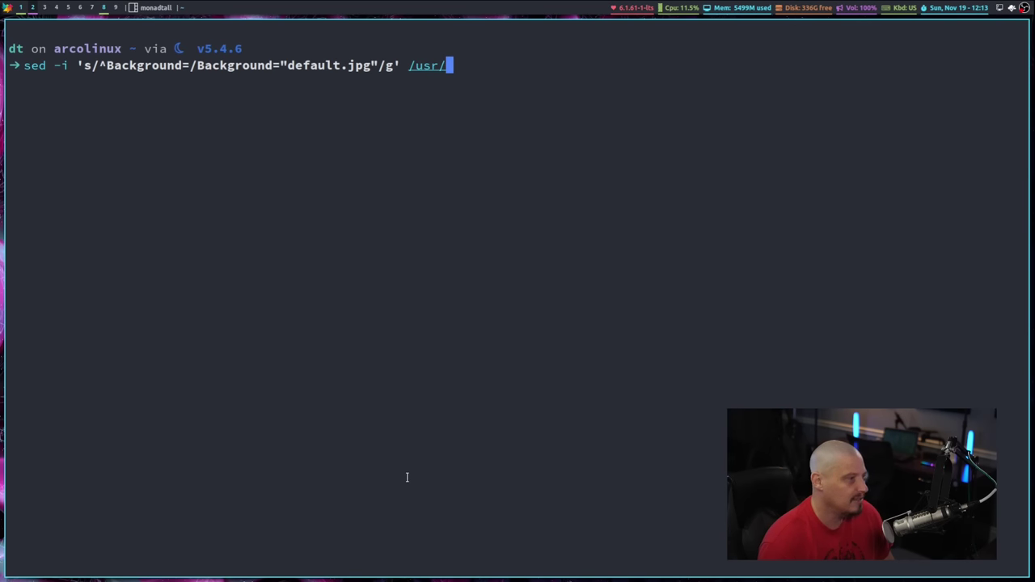
{"action": "key", "text": "BackSpace"}
{"action": "key", "text": "BackSpace"}
{"action": "key", "text": "BackSpace"}
{"action": "key", "text": "BackSpace"}
{"action": "key", "text": "BackSpace"}
{"action": "key", "text": "BackSpace"}
{"action": "key", "text": "BackSpace"}
{"action": "key", "text": "BackSpace"}
{"action": "key", "text": "BackSpace"}
{"action": "key", "text": "BackSpace"}
{"action": "key", "text": "BackSpace"}
{"action": "key", "text": "BackSpace"}
{"action": "key", "text": "BackSpace"}
{"action": "key", "text": "BackSpace"}
{"action": "key", "text": "BackSpace"}
{"action": "key", "text": "BackSpace"}
{"action": "key", "text": "BackSpace"}
{"action": "key", "text": "BackSpace"}
{"action": "key", "text": "BackSpace"}
{"action": "key", "text": "BackSpace"}
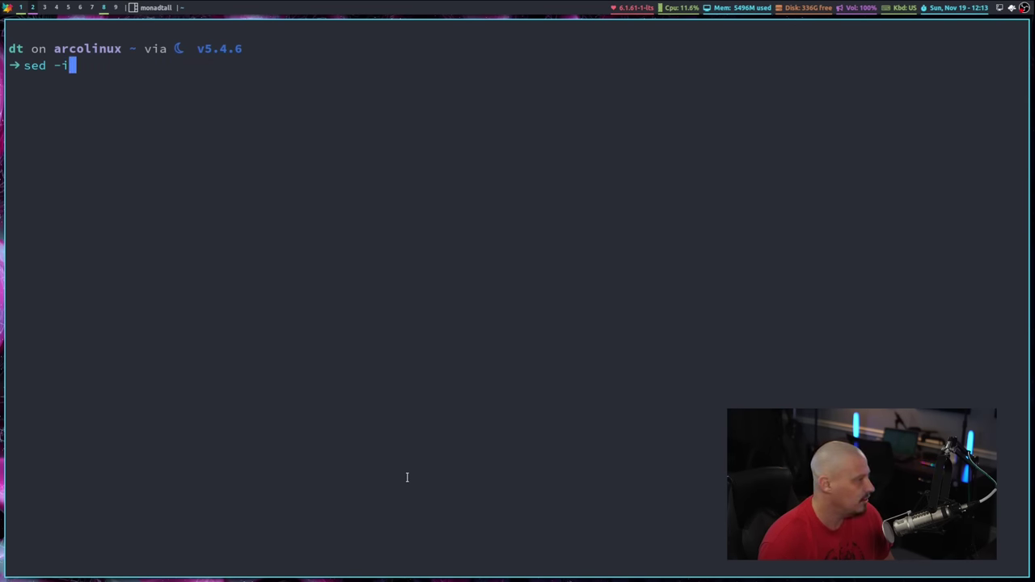
{"action": "key", "text": "BackSpace"}
{"action": "key", "text": "BackSpace"}
{"action": "key", "text": "BackSpace"}
{"action": "key", "text": "BackSpace"}
{"action": "key", "text": "BackSpace"}
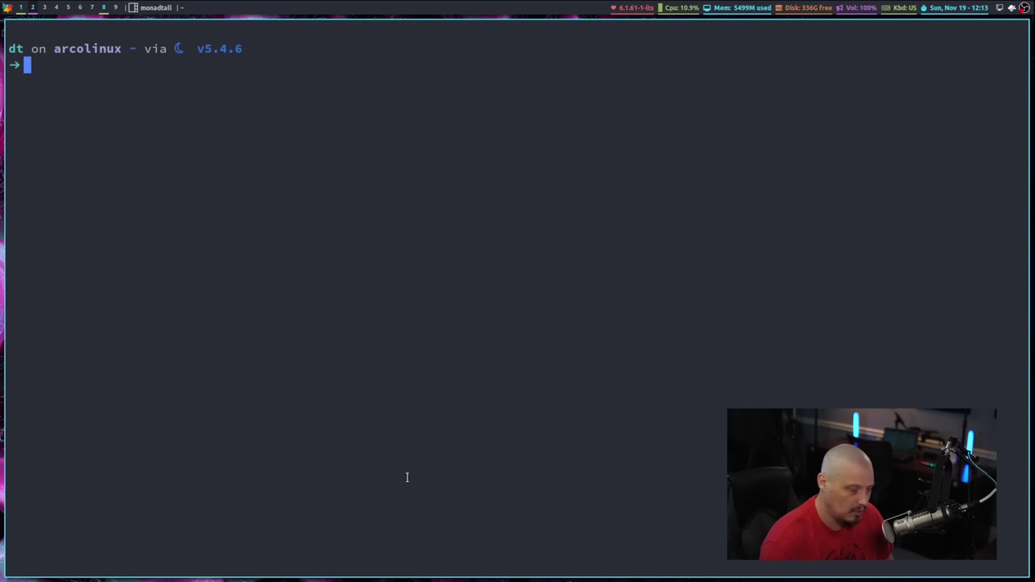
{"action": "type", "text": "br"}
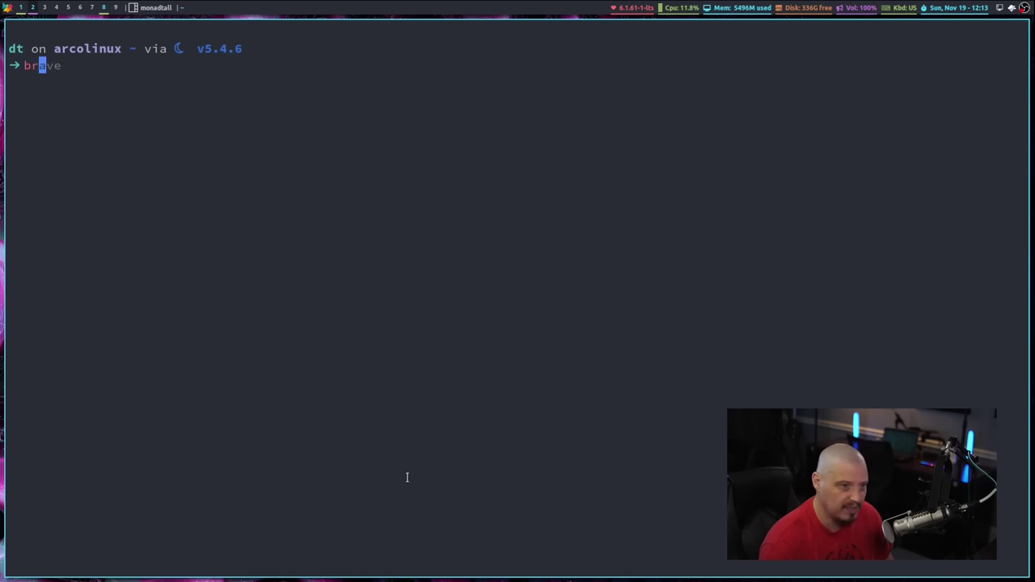
{"action": "type", "text": "ave"}
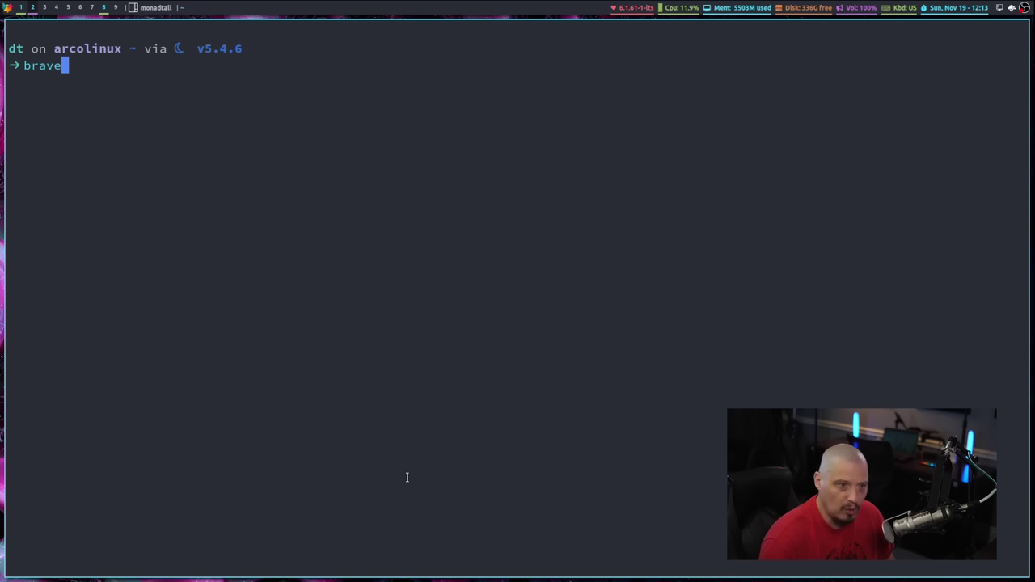
{"action": "key", "text": "BackSpace"}
{"action": "key", "text": "BackSpace"}
{"action": "key", "text": "BackSpace"}
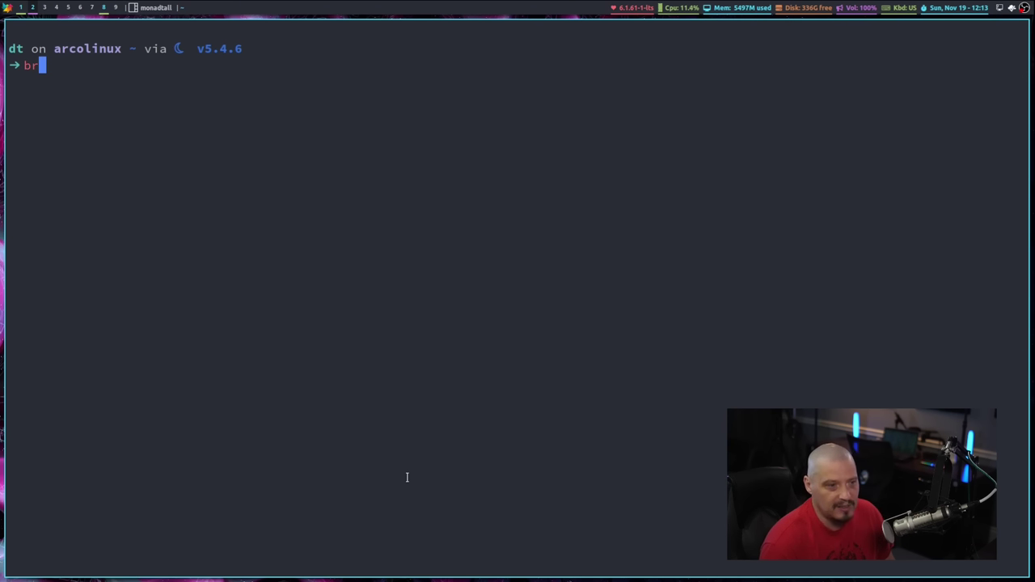
{"action": "type", "text": "va"}
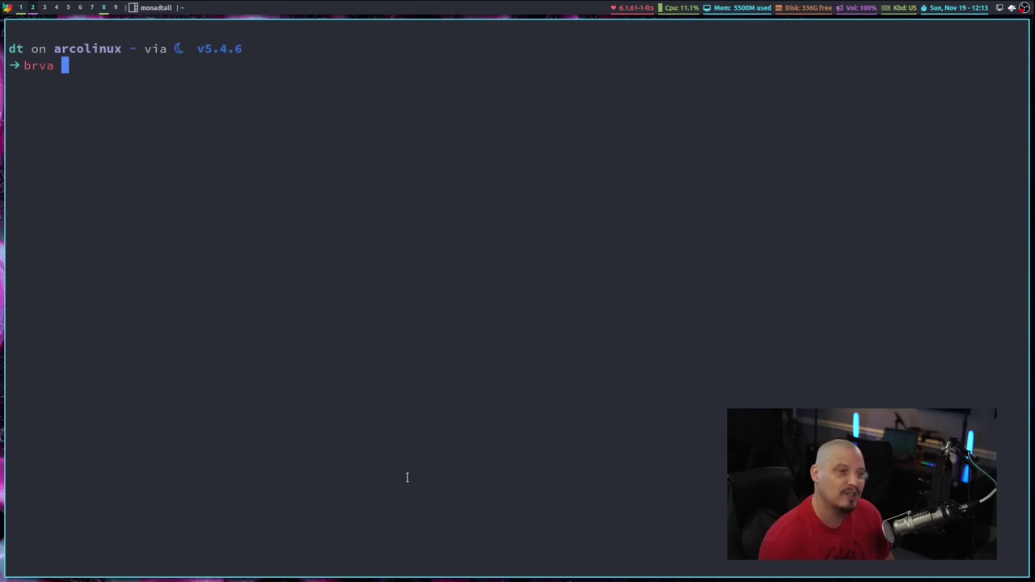
{"action": "key", "text": "BackSpace"}
{"action": "key", "text": "BackSpace"}
{"action": "key", "text": "BackSpace"}
{"action": "type", "text": "ave"}
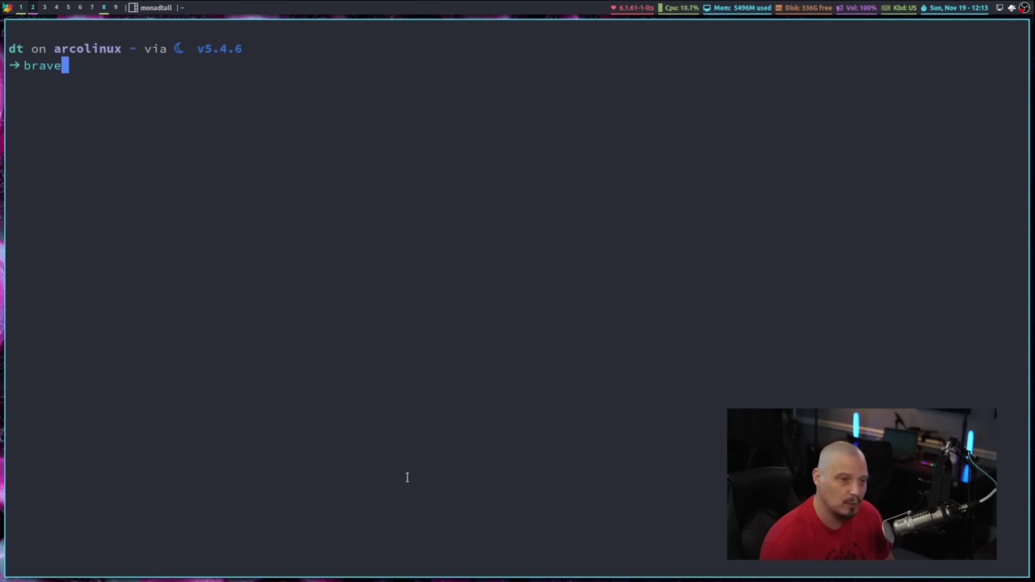
{"action": "key", "text": "BackSpace"}
{"action": "key", "text": "BackSpace"}
{"action": "key", "text": "BackSpace"}
{"action": "key", "text": "BackSpace"}
{"action": "key", "text": "BackSpace"}
{"action": "key", "text": "BackSpace"}
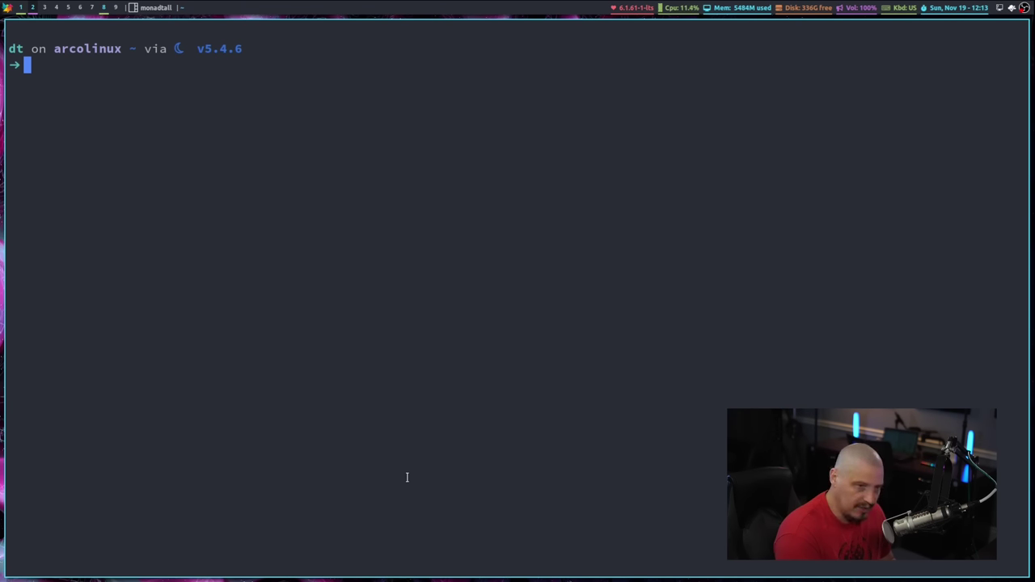
{"action": "key", "text": "super+shift+c"}
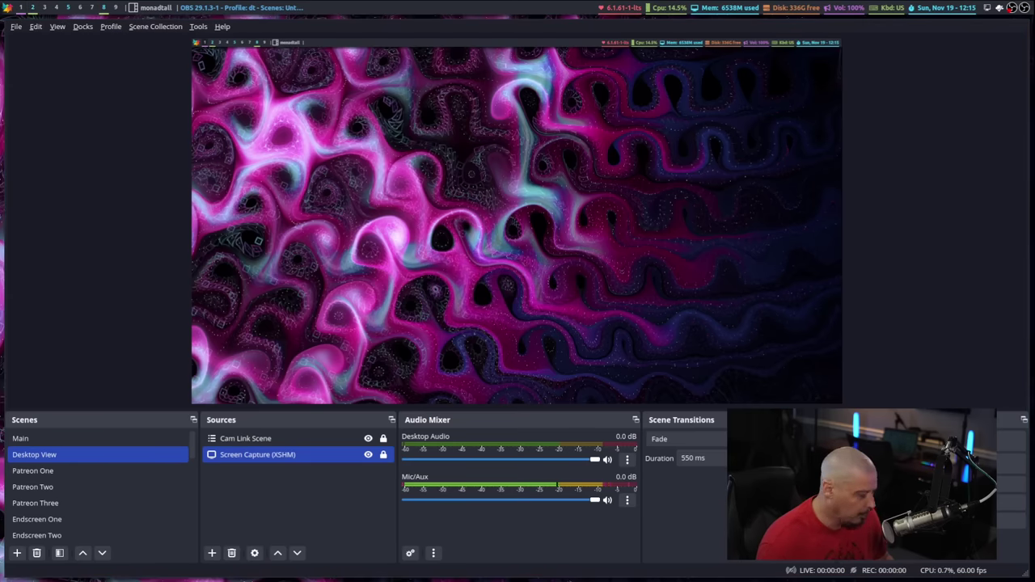
Bring up and dismiss the application launcher, then close the Brave window with Super+Shift+C
{"action": "key", "text": "super+shift+Return"}
{"action": "key", "text": "Escape"}
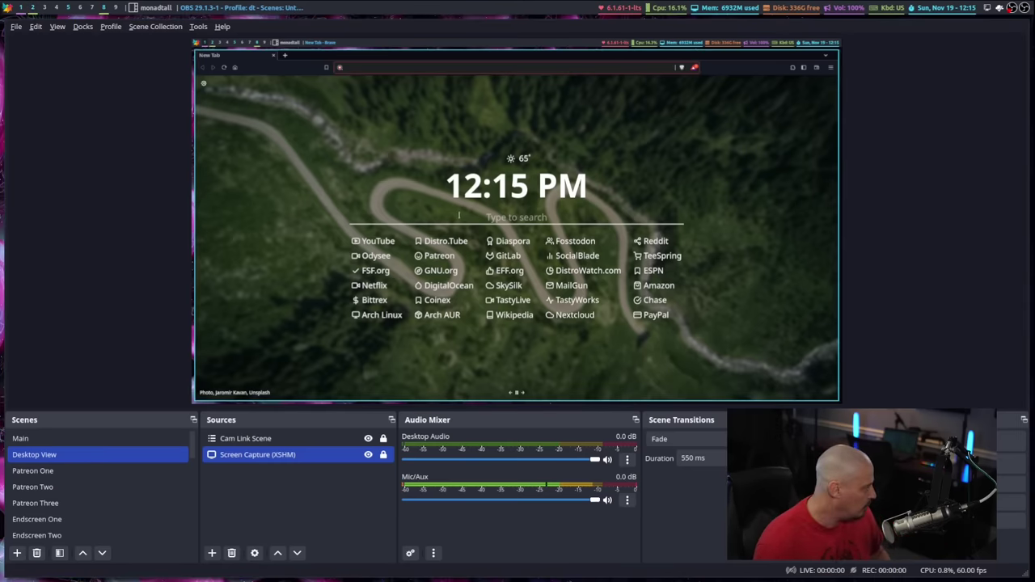
{"action": "key", "text": "super+shift+c"}
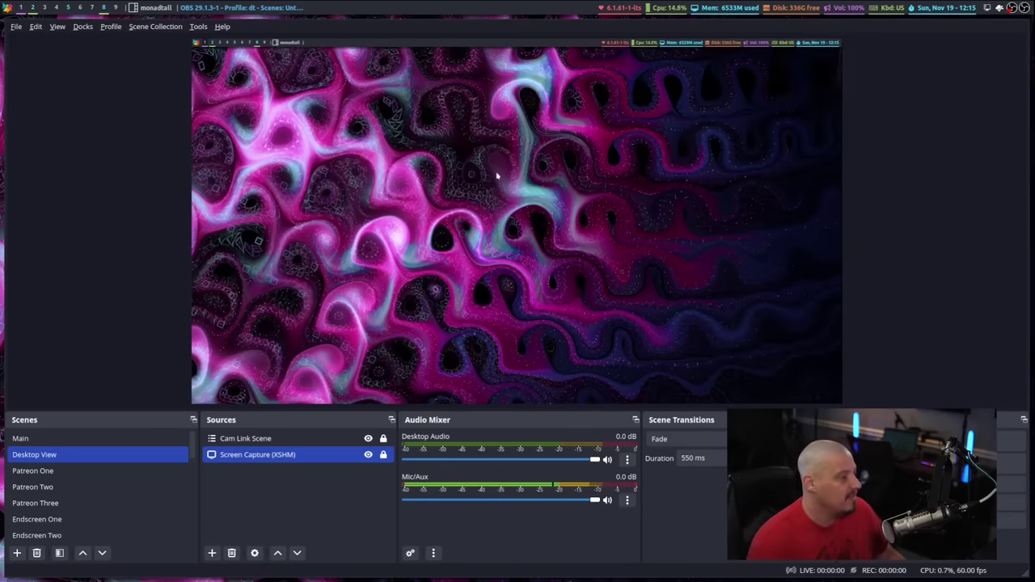
Switch through Main, Patreon One, Two, Three and Endscreen One scenes, ending on Desktop View
{"action": "left_click", "coordinate": [101, 439]}
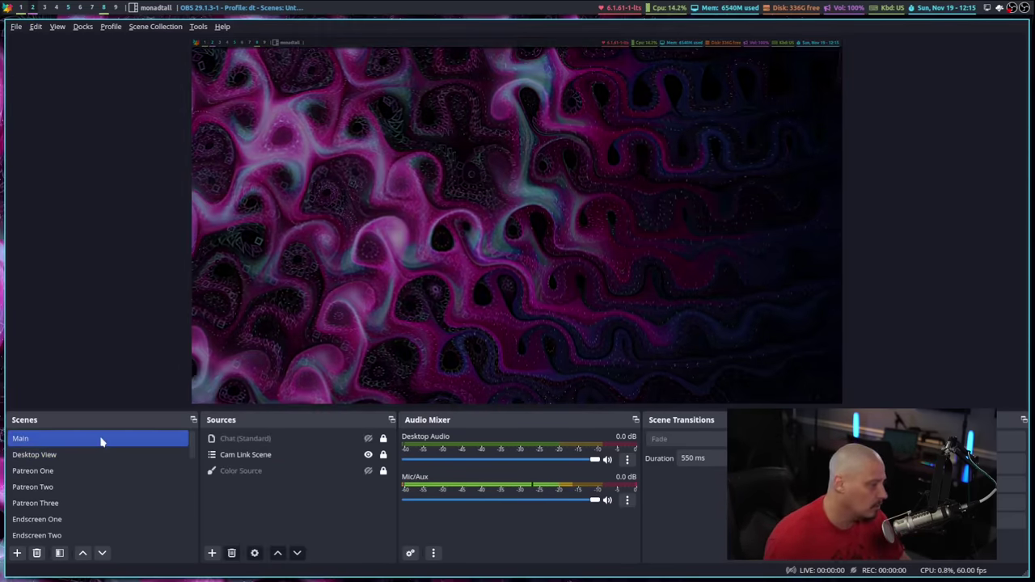
{"action": "left_click", "coordinate": [92, 455]}
{"action": "left_click", "coordinate": [91, 439]}
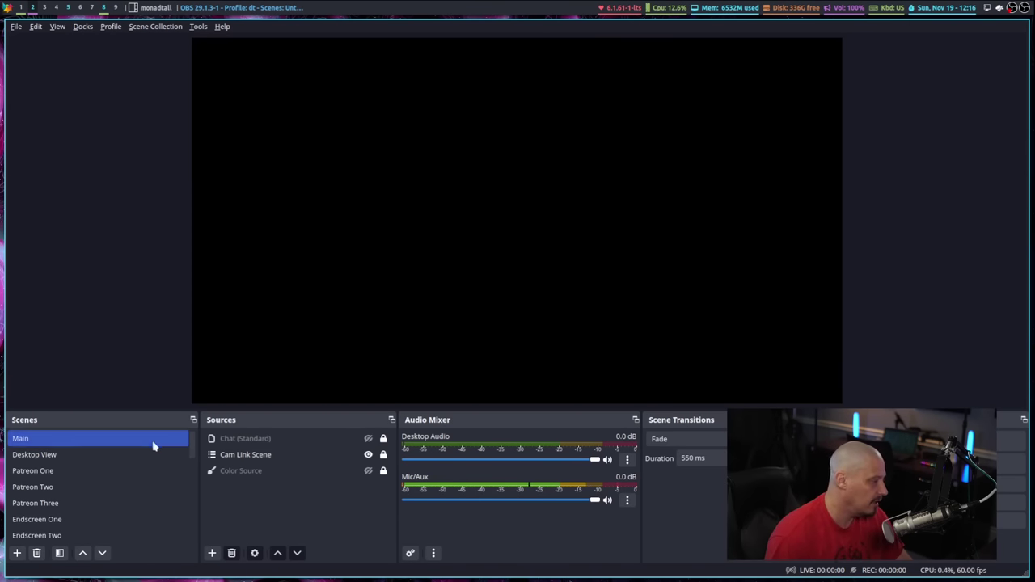
{"action": "left_click", "coordinate": [129, 472]}
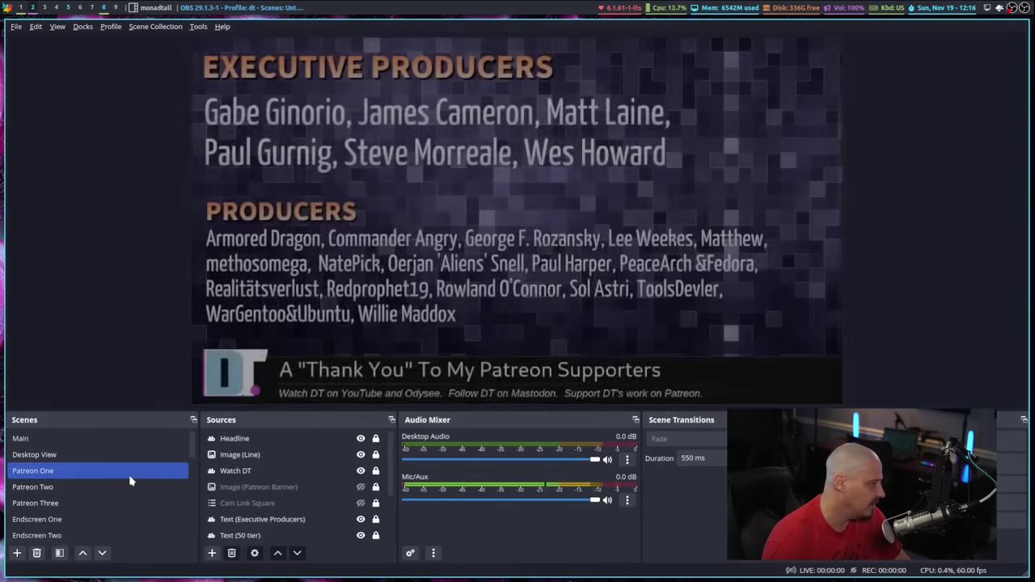
{"action": "left_click", "coordinate": [109, 488]}
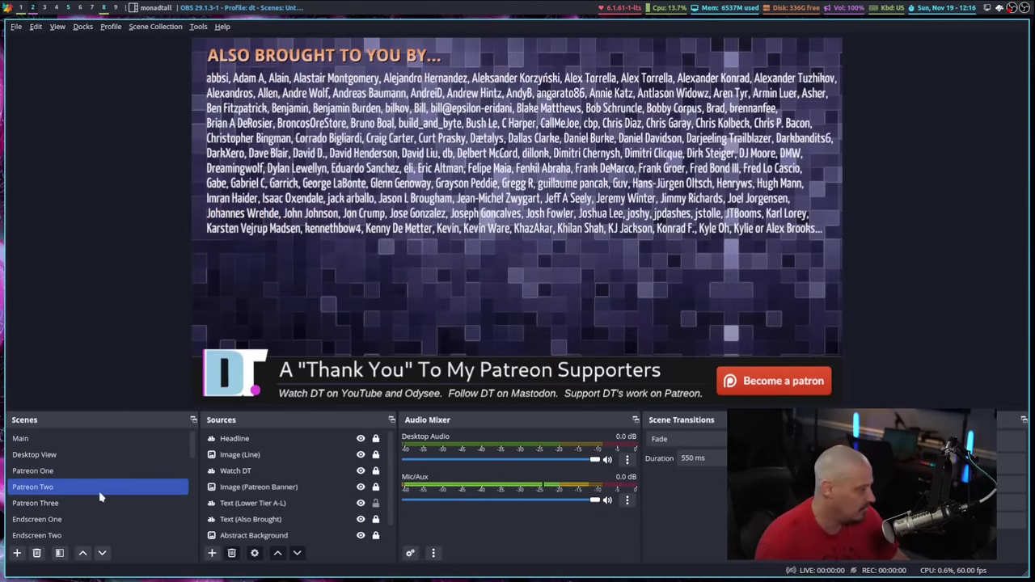
{"action": "left_click", "coordinate": [95, 503]}
{"action": "key", "text": "Down"}
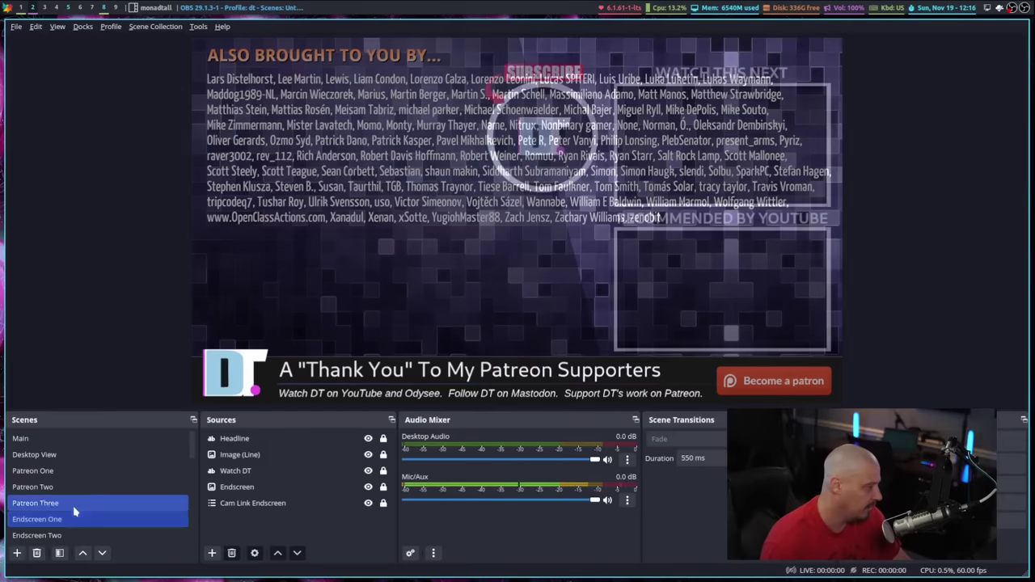
{"action": "left_click", "coordinate": [81, 455]}
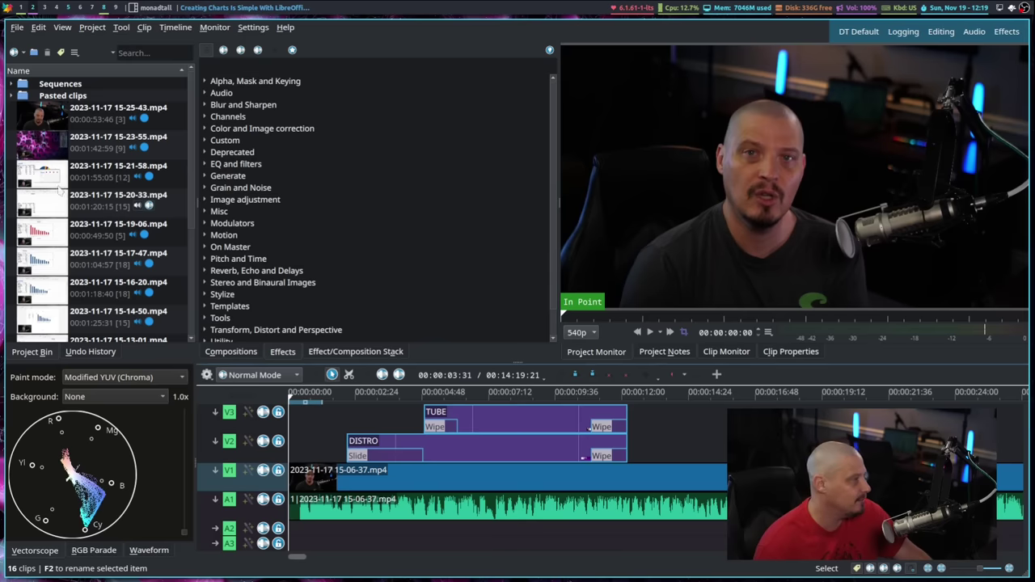
Play the edit's opening seconds and scrub the playhead through the DISTRO TUBE title
{"action": "left_click", "coordinate": [313, 424]}
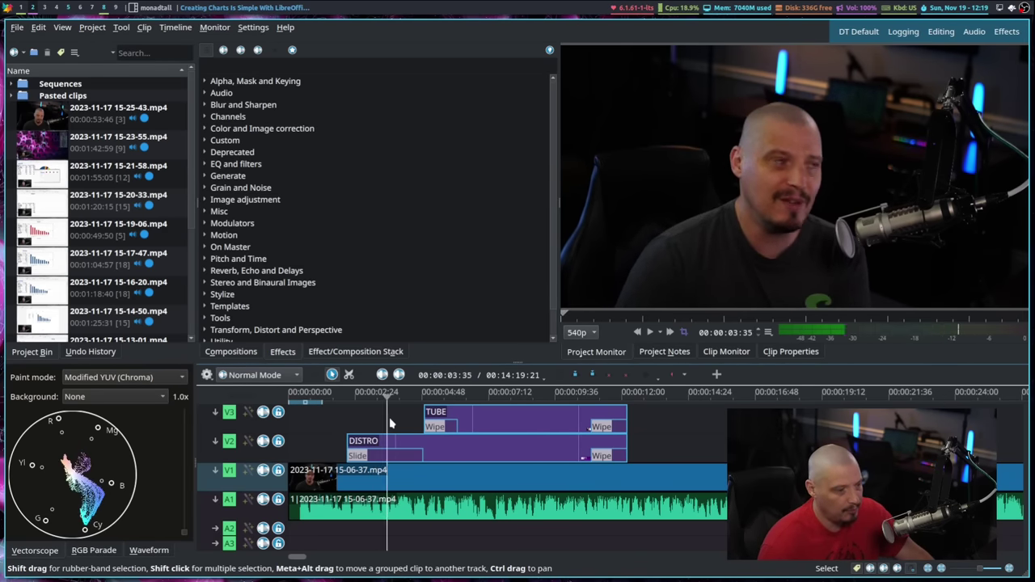
{"action": "key", "text": "space"}
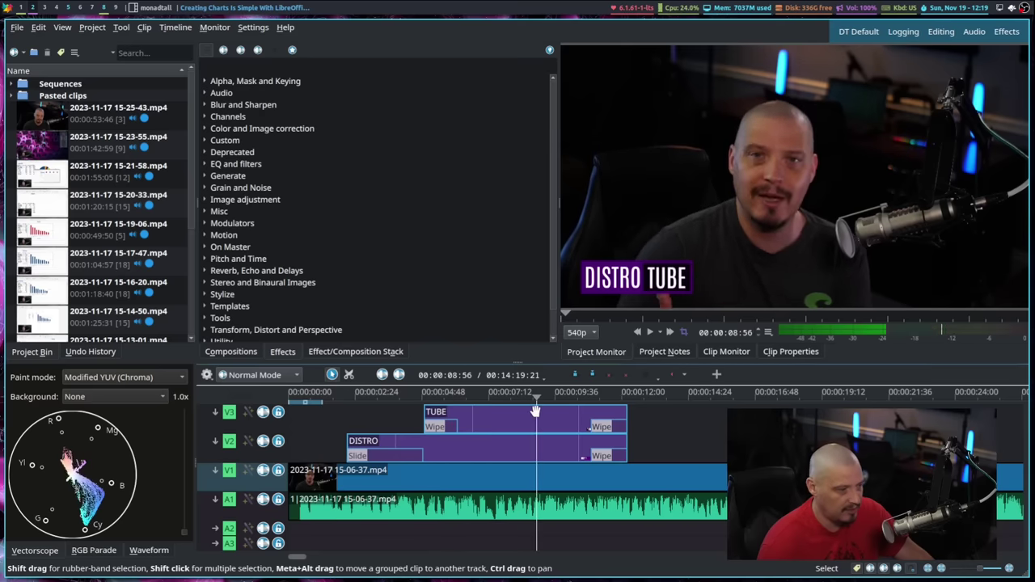
{"action": "left_click_drag", "start_coordinate": [341, 412], "coordinate": [619, 399]}
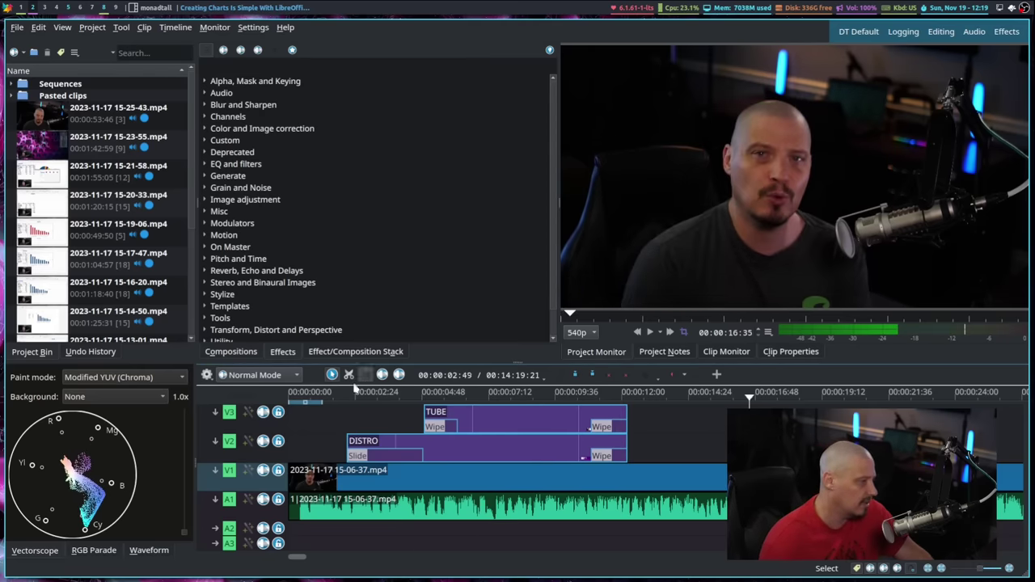
Browse the Compositions list, return to Effects, rewind to 00:00:00:00, then switch to workspace 8
{"action": "left_click", "coordinate": [234, 353]}
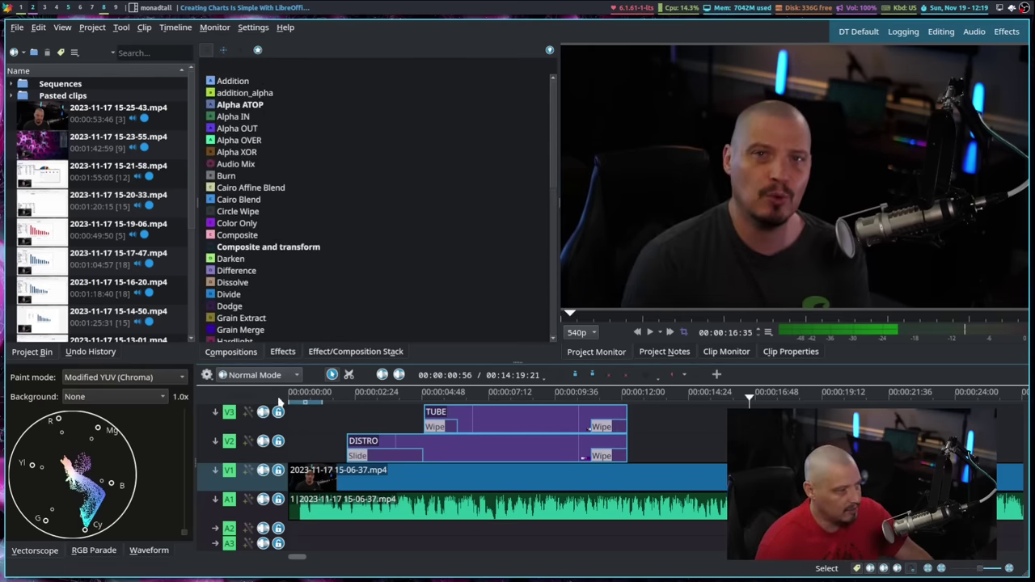
{"action": "left_click", "coordinate": [283, 352]}
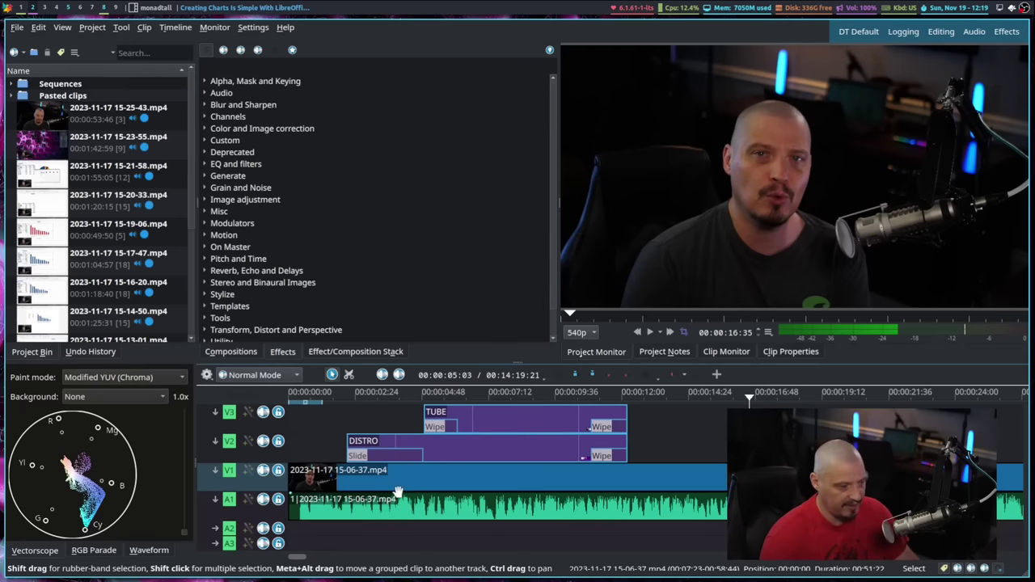
{"action": "left_click", "coordinate": [289, 430]}
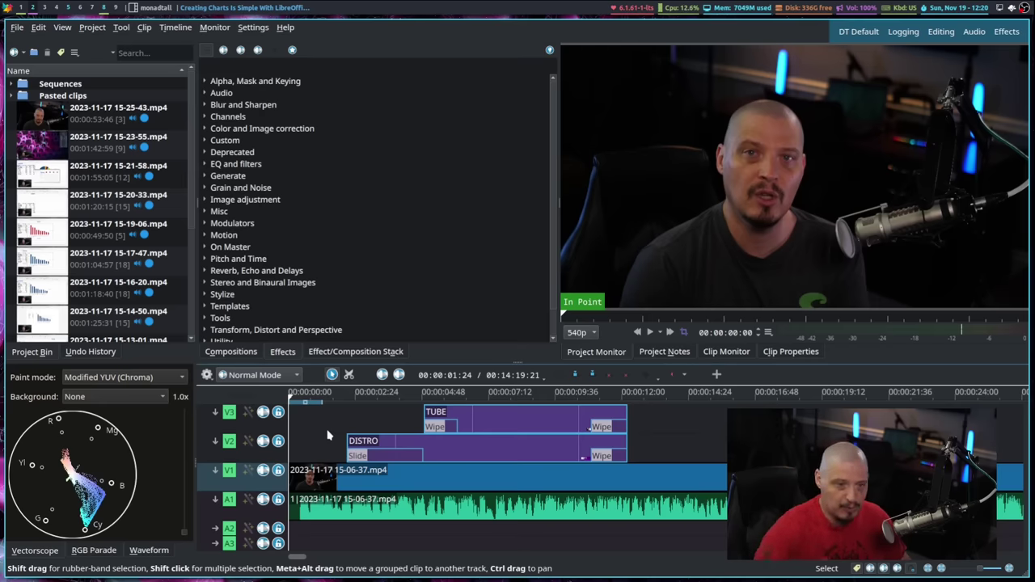
{"action": "key", "text": "super+8"}
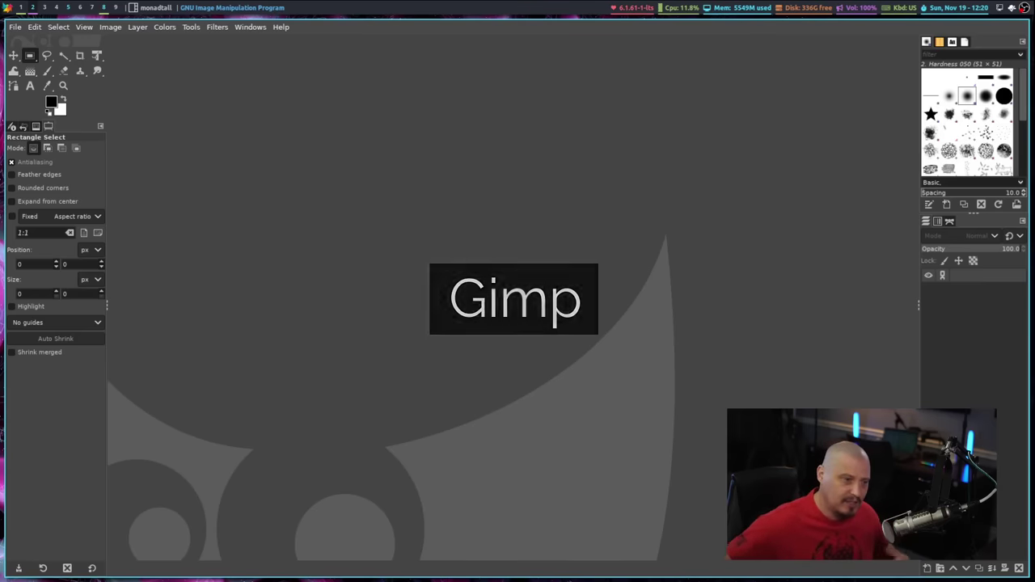
Open thumb.png, the first entry under File > Open Recent
{"action": "left_click", "coordinate": [15, 27]}
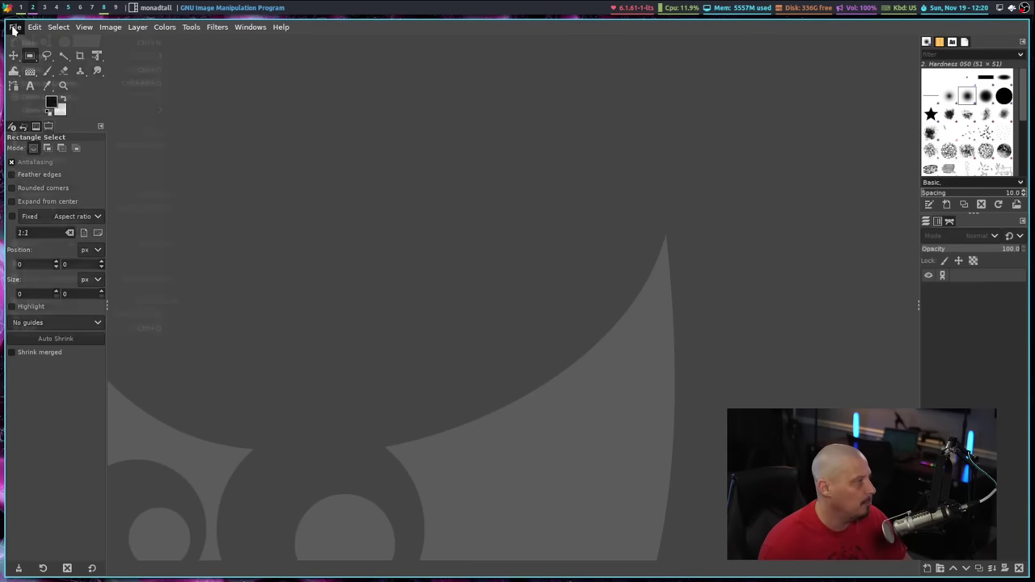
{"action": "mouse_move", "coordinate": [79, 108]}
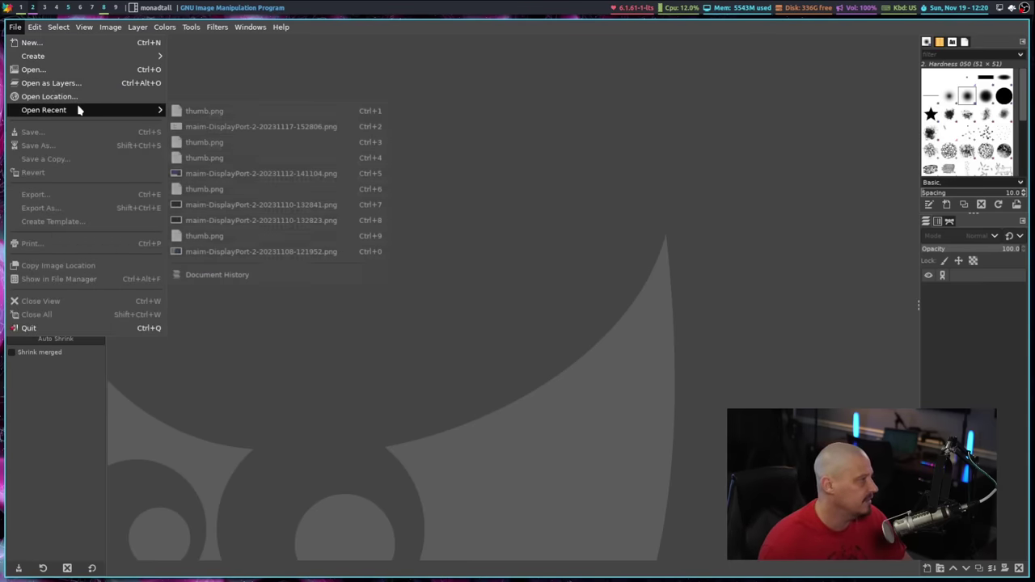
{"action": "left_click", "coordinate": [238, 111]}
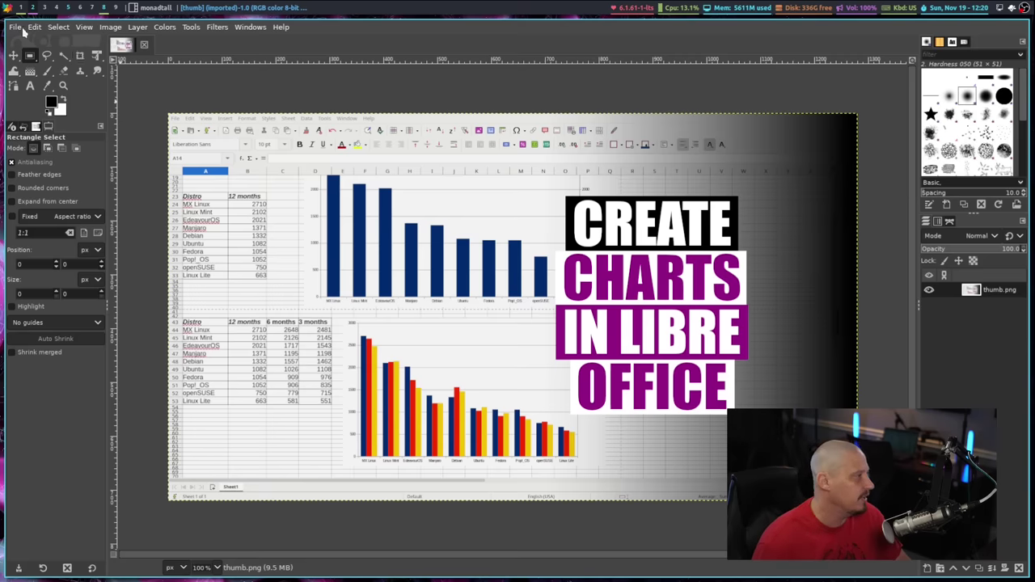
Open the Brave Leo thumb.png from GIMP's recently opened images
{"action": "left_click", "coordinate": [15, 27]}
{"action": "mouse_move", "coordinate": [81, 109]}
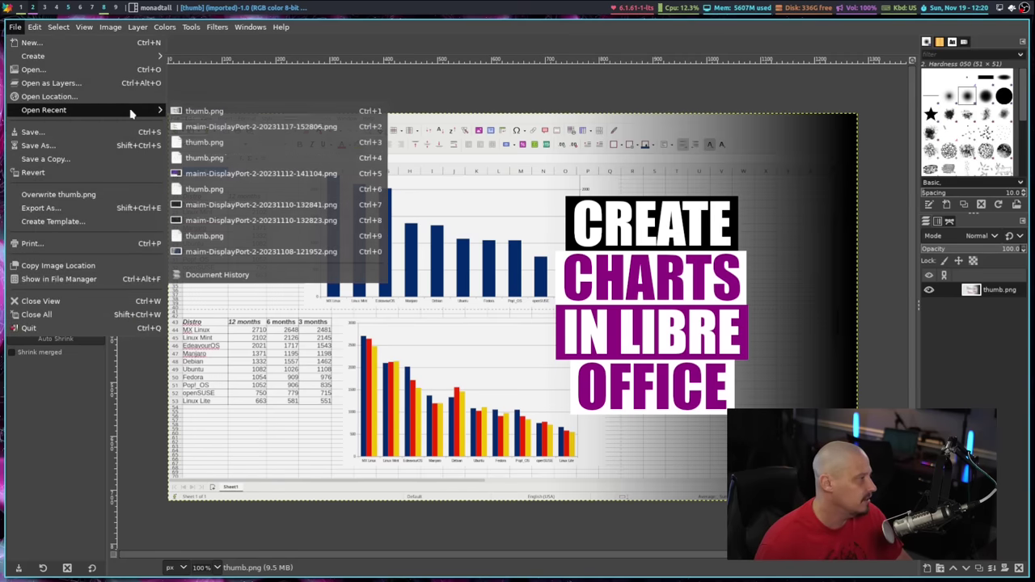
{"action": "left_click", "coordinate": [297, 157]}
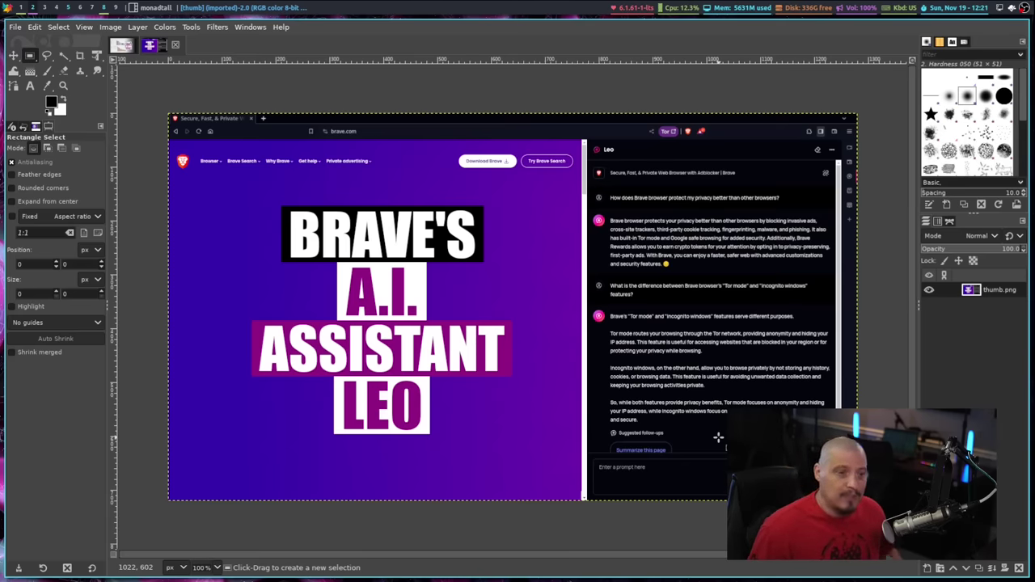
Close the GIMP window with Super+Shift+C
{"action": "key", "text": "shift"}
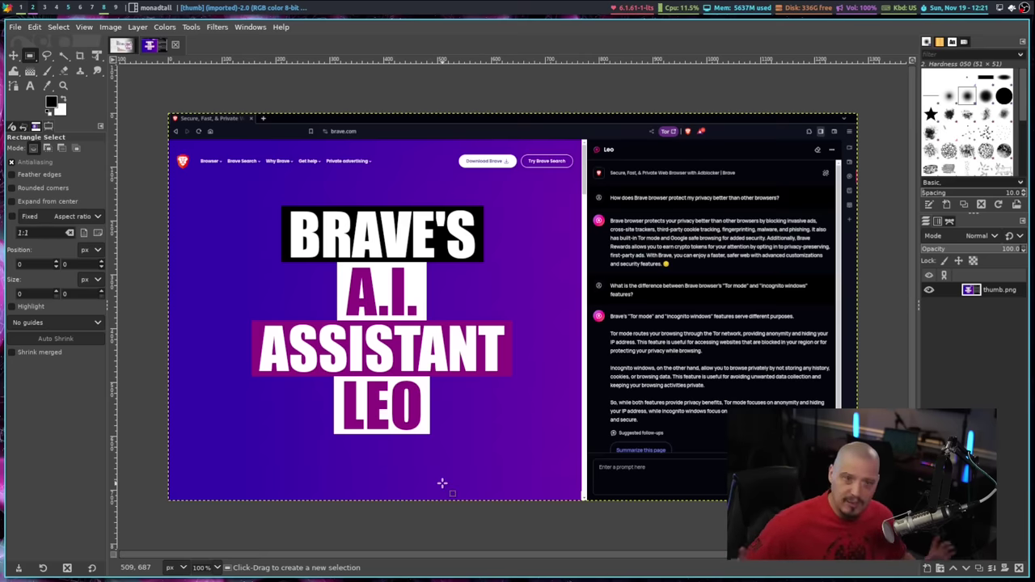
{"action": "key", "text": "shift"}
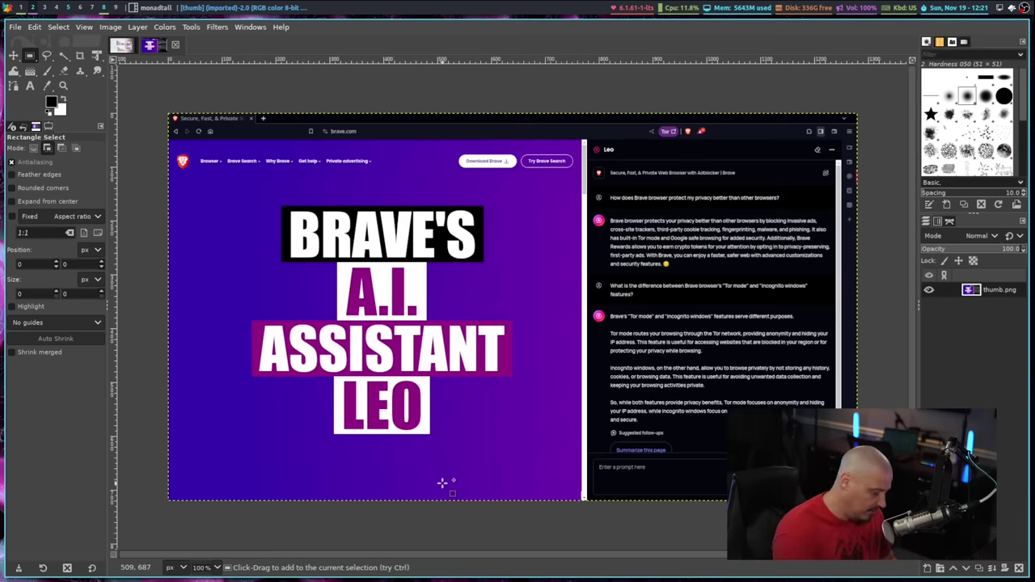
{"action": "key", "text": "super+shift+c"}
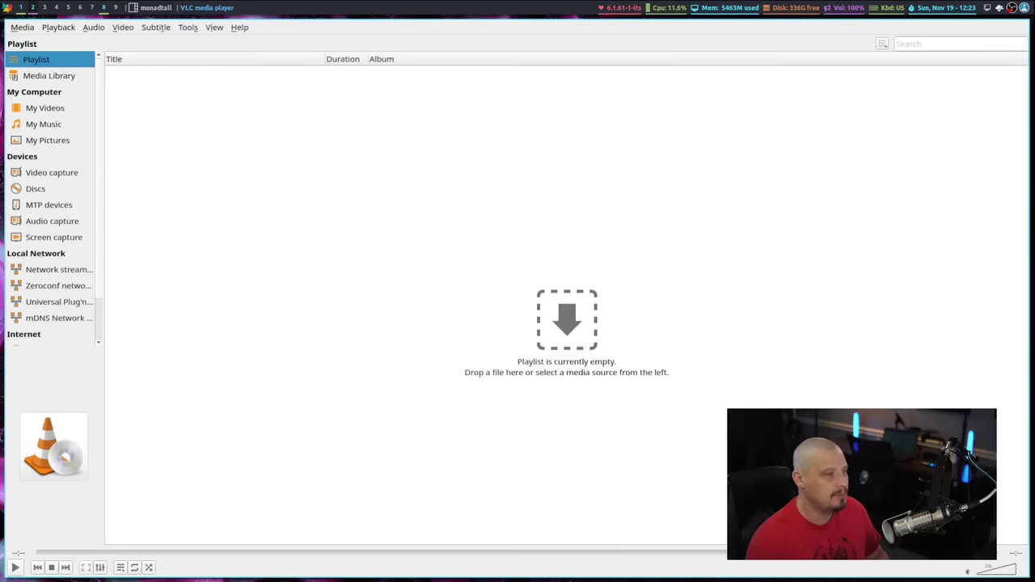
Float the empty VLC window and move it toward the lower right of the desktop
{"action": "key", "text": "super+t"}
{"action": "left_click_drag", "start_coordinate": [429, 261], "coordinate": [496, 346]}
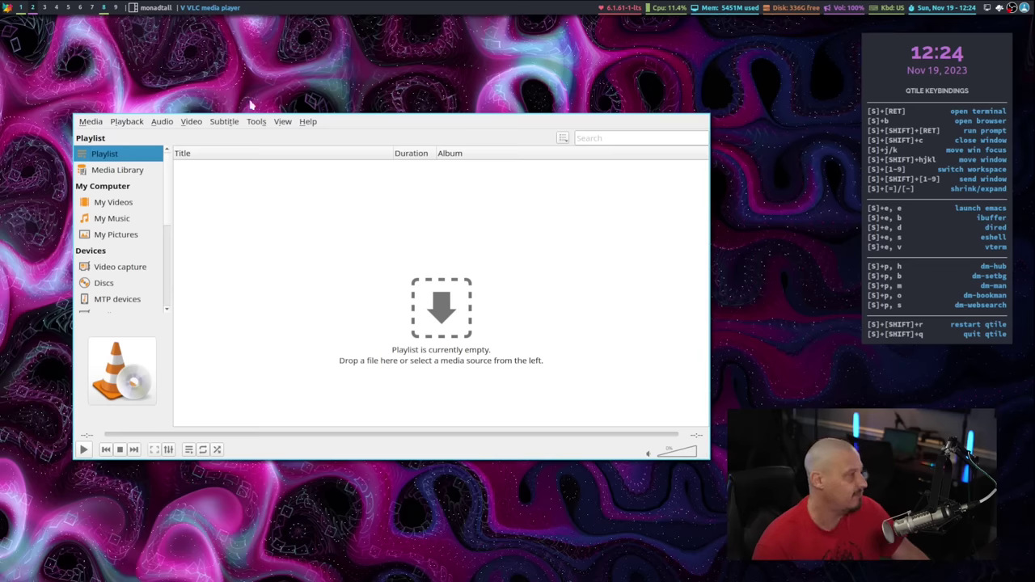
{"action": "left_click", "coordinate": [128, 121]}
{"action": "mouse_move", "coordinate": [162, 122]}
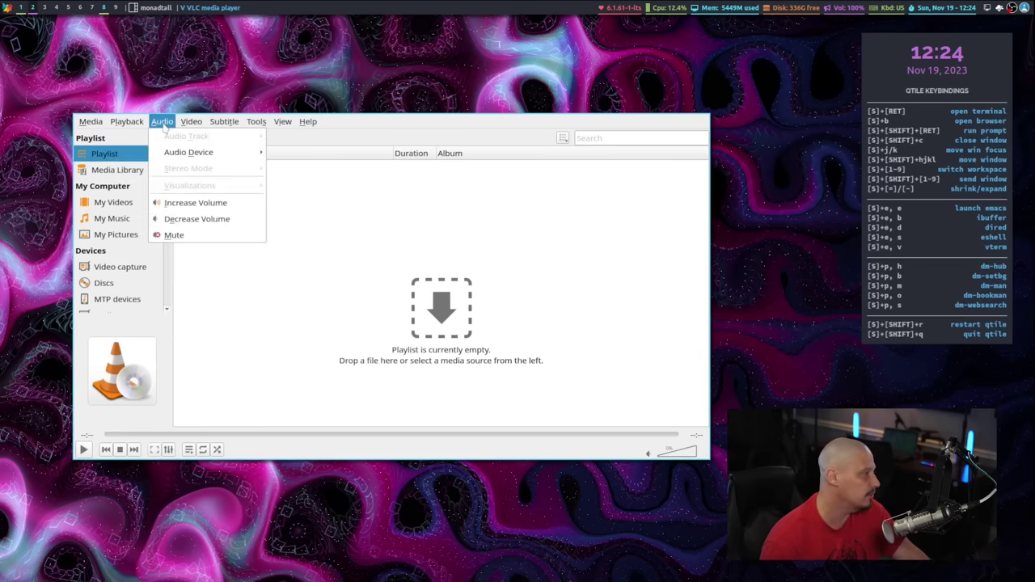
{"action": "mouse_move", "coordinate": [179, 156]}
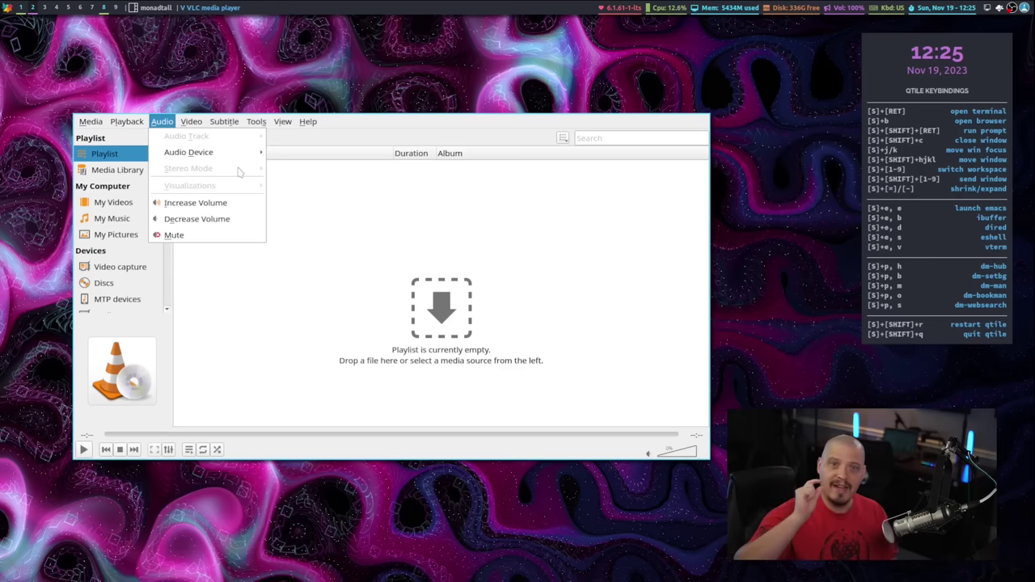
{"action": "left_click", "coordinate": [549, 234]}
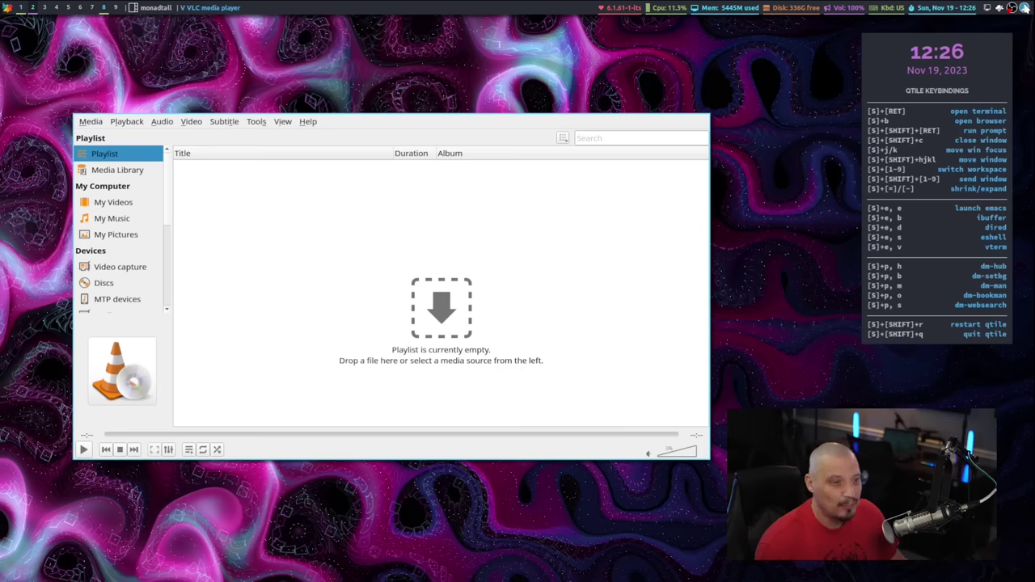
Quit VLC from its system tray icon menu
{"action": "right_click", "coordinate": [1024, 8]}
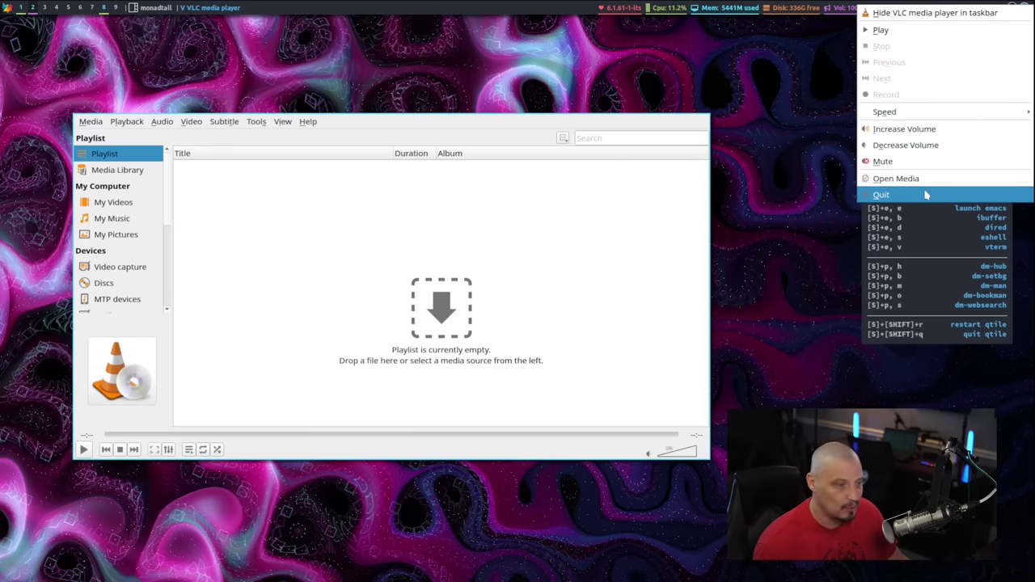
{"action": "left_click", "coordinate": [926, 194]}
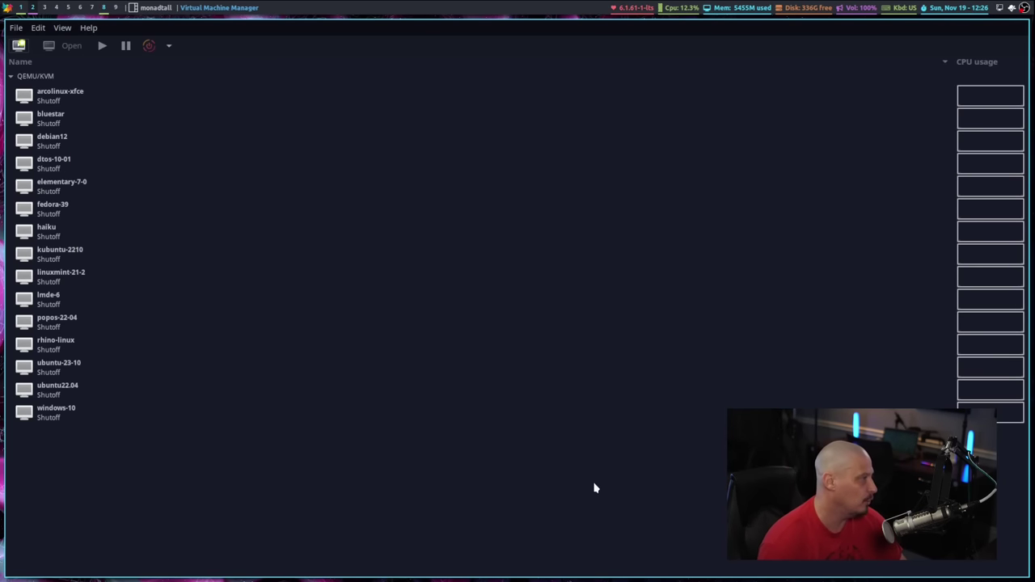
Open the debian12 virtual machine's console and start it
{"action": "left_click", "coordinate": [69, 147]}
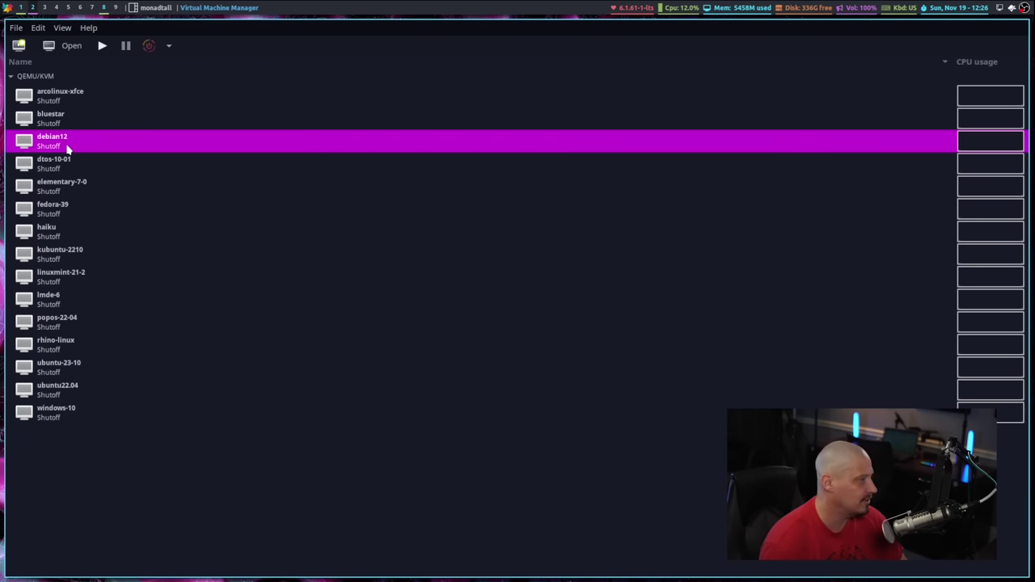
{"action": "double_click", "coordinate": [69, 147]}
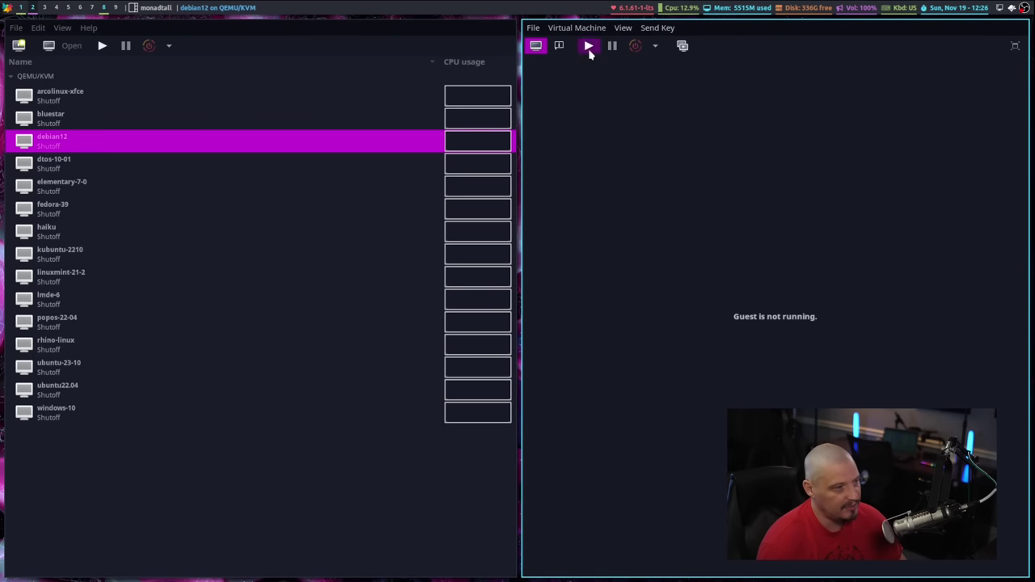
{"action": "left_click", "coordinate": [587, 45]}
View the debian12 console fullscreen, then leave fullscreen
{"action": "left_click", "coordinate": [623, 27]}
{"action": "left_click", "coordinate": [650, 92]}
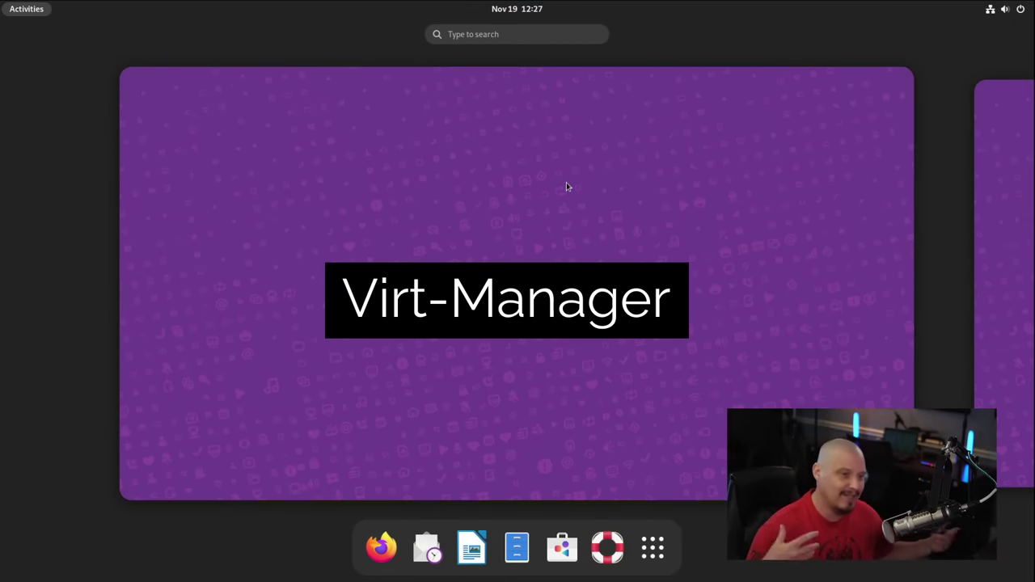
{"action": "left_click", "coordinate": [505, 8]}
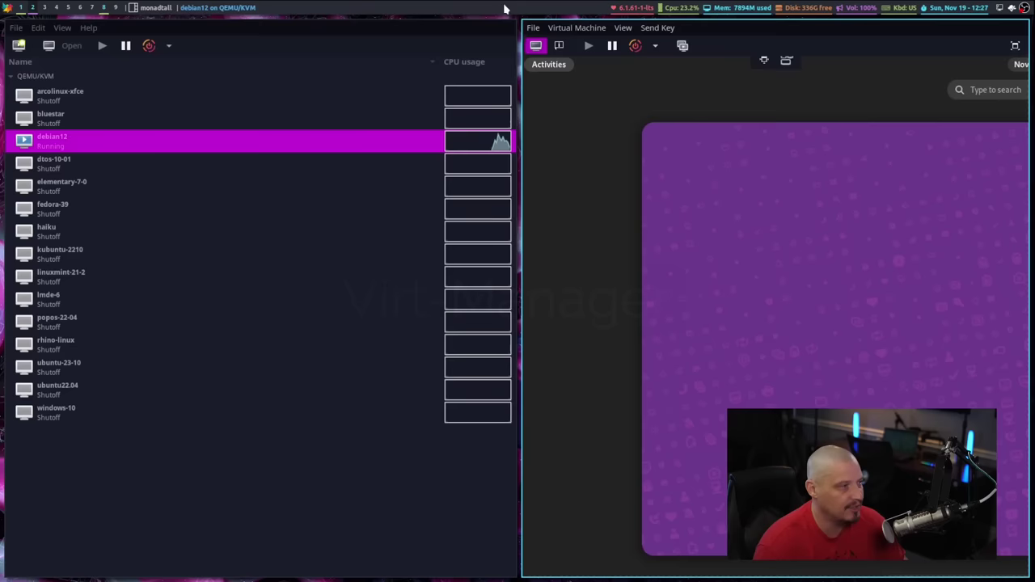
Force off the debian12 virtual machine
{"action": "left_click", "coordinate": [589, 29]}
{"action": "mouse_move", "coordinate": [619, 73]}
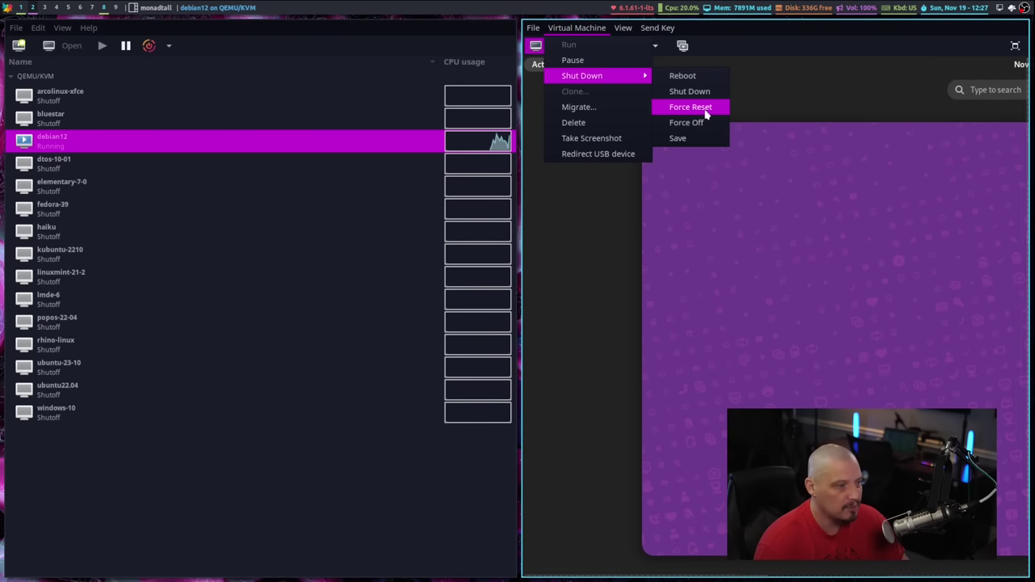
{"action": "mouse_move", "coordinate": [621, 29]}
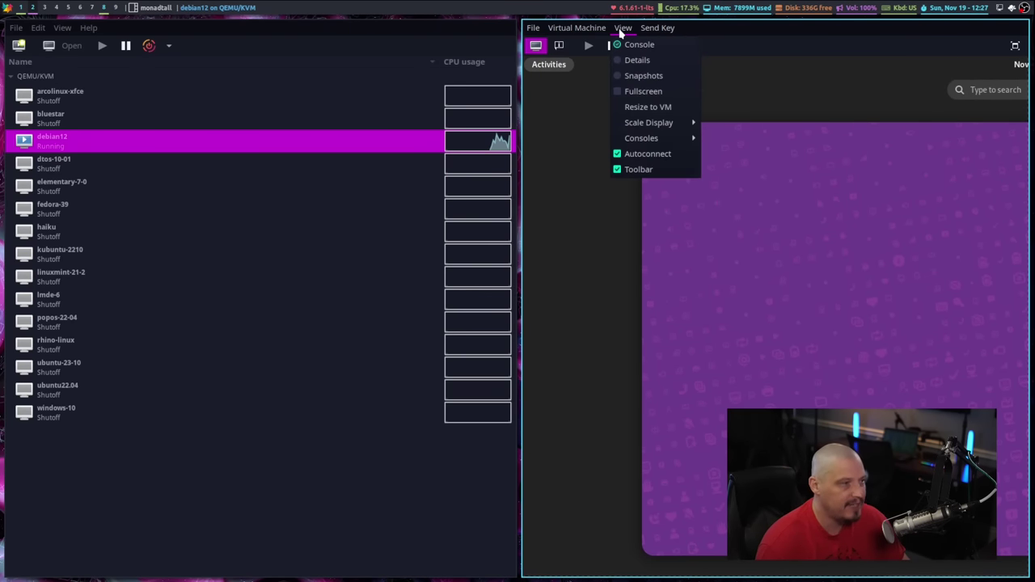
{"action": "mouse_move", "coordinate": [585, 30]}
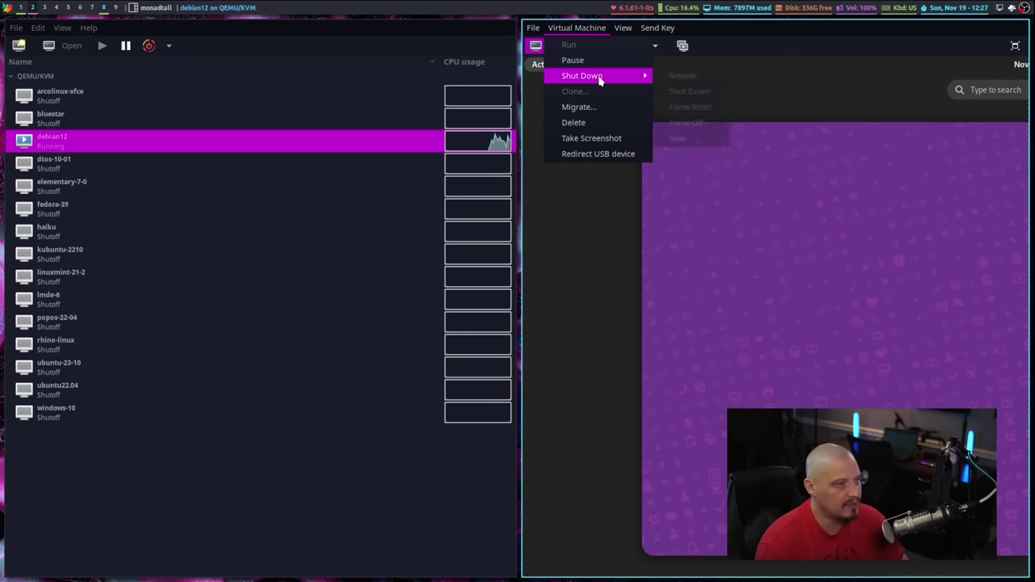
{"action": "left_click", "coordinate": [709, 123]}
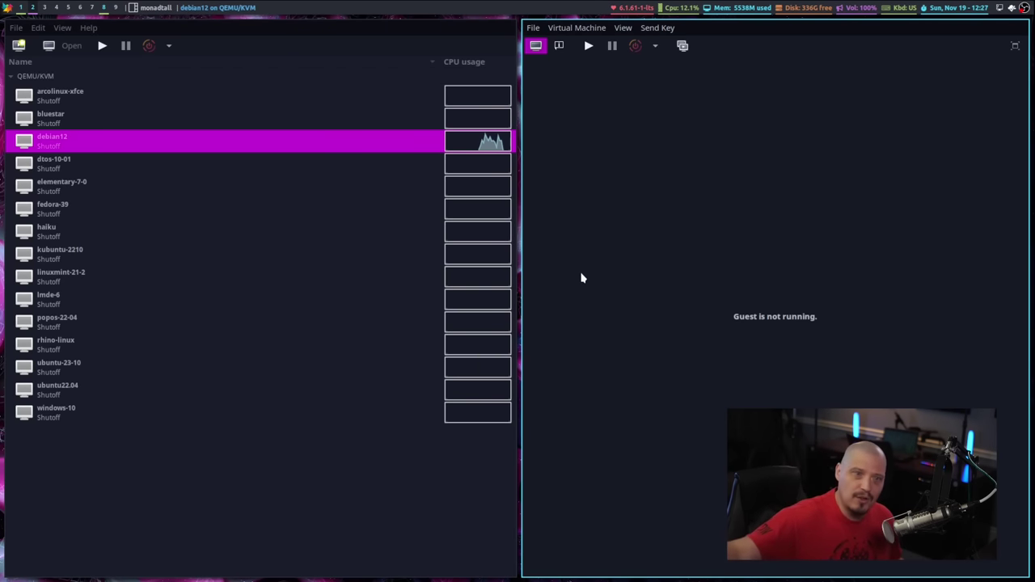
Close the console and virt-manager, launch virtualbox from the run prompt, then close VirtualBox Manager
{"action": "key", "text": "super+shift+c"}
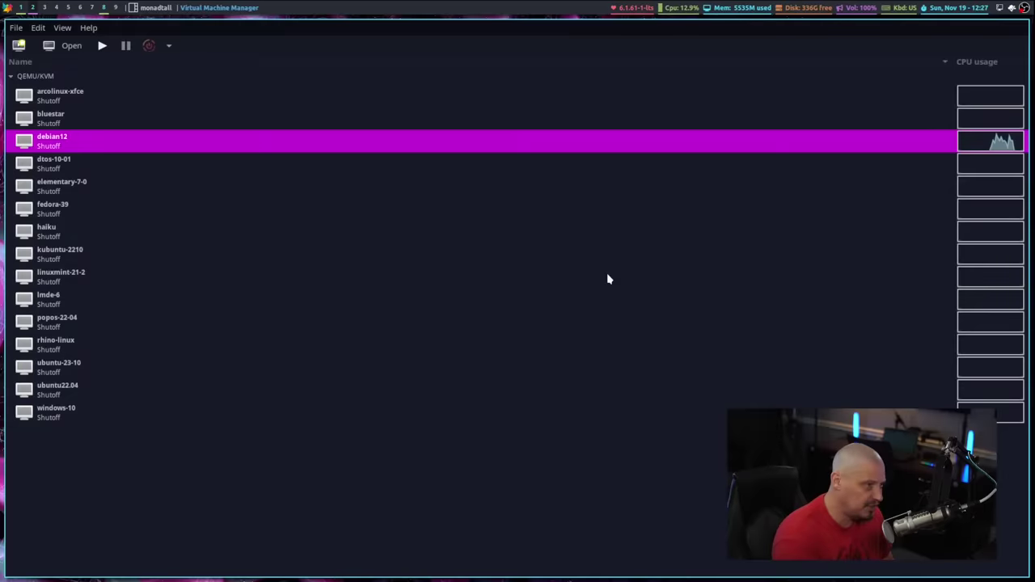
{"action": "key", "text": "super+shift+c"}
{"action": "key", "text": "super+shift+Return"}
{"action": "type", "text": "writ"}
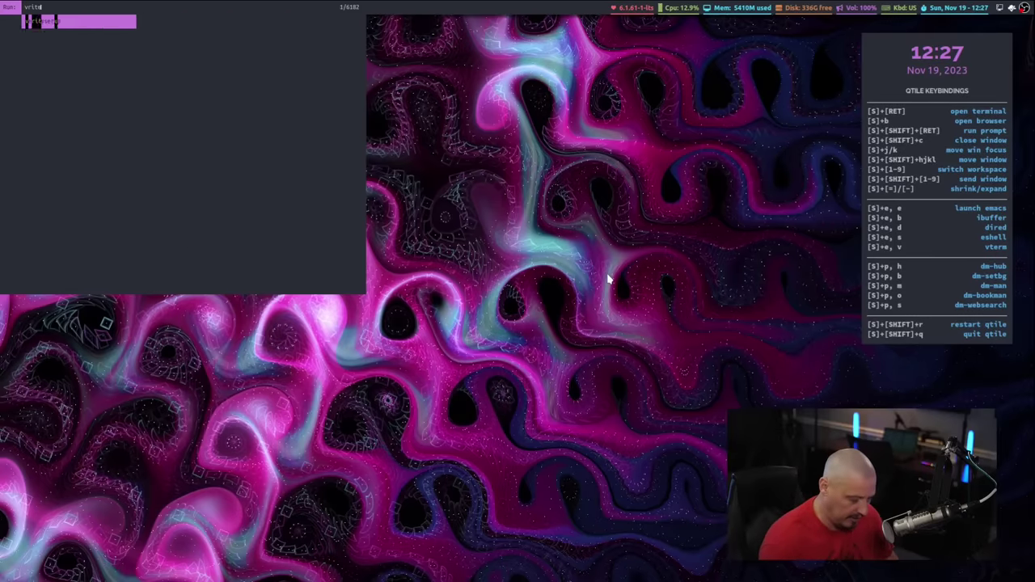
{"action": "type", "text": "ual"}
{"action": "key", "text": "BackSpace"}
{"action": "key", "text": "BackSpace"}
{"action": "key", "text": "BackSpace"}
{"action": "key", "text": "BackSpace"}
{"action": "key", "text": "BackSpace"}
{"action": "key", "text": "BackSpace"}
{"action": "type", "text": "it"}
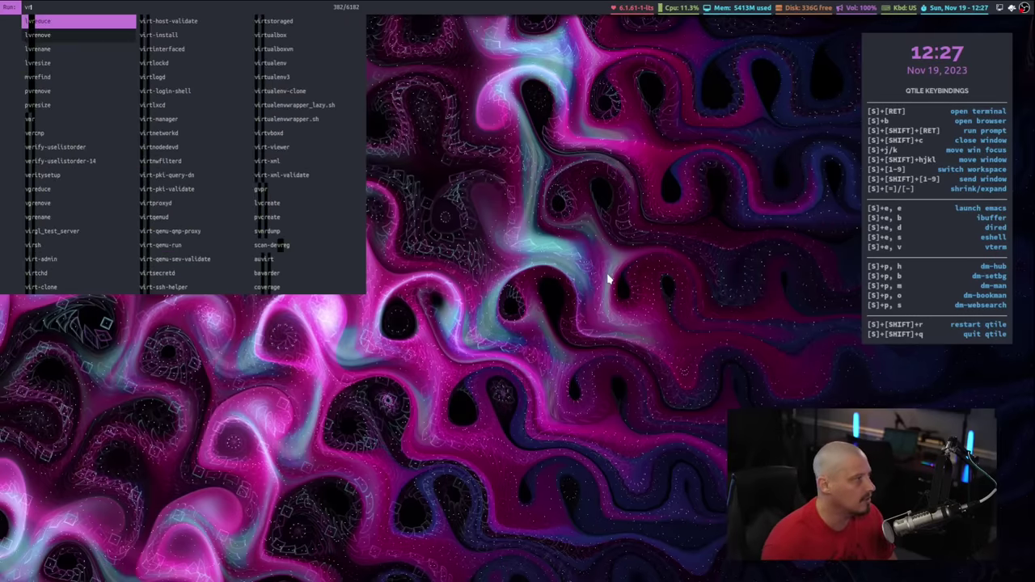
{"action": "type", "text": "ualbox"}
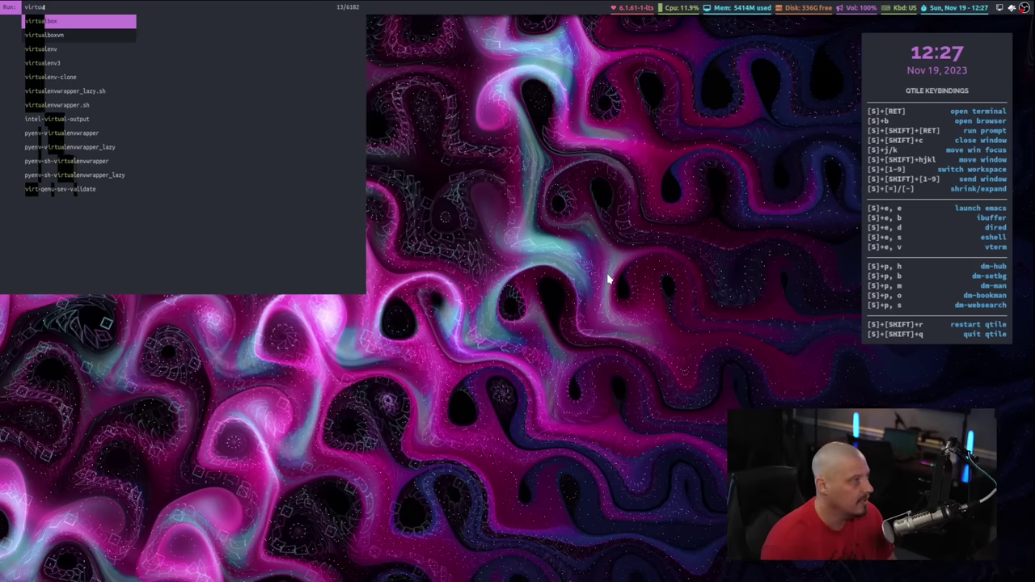
{"action": "key", "text": "Return"}
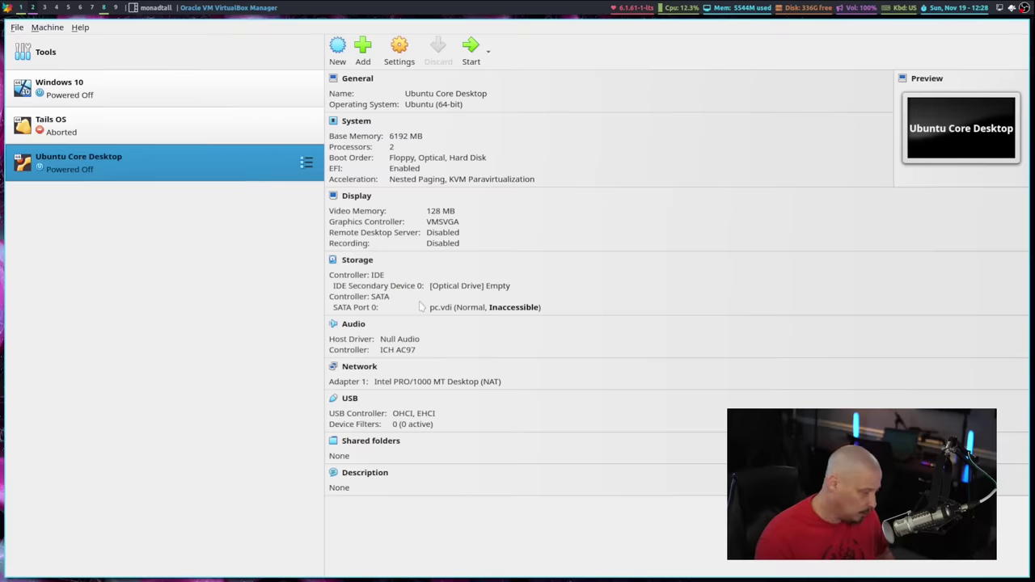
{"action": "key", "text": "super+shift+c"}
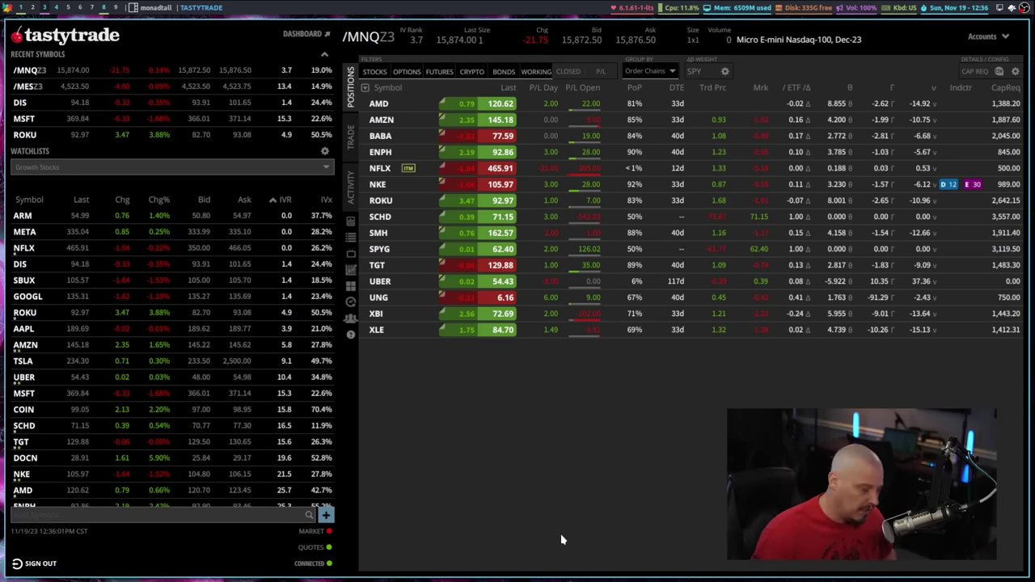
Switch to the tastycharts window with the /ES, /NQ, /RTY and VIX futures charts
{"action": "key", "text": "alt+Tab"}
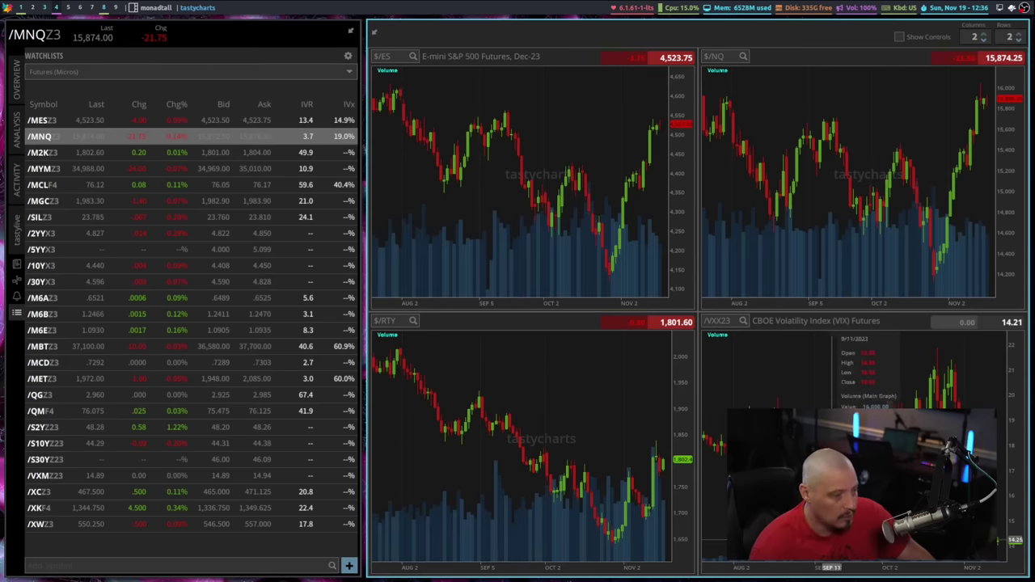
Browse the /MNQZ3 symbol field, watchlist choices and quote overview, then switch to the main window
{"action": "left_click", "coordinate": [28, 34]}
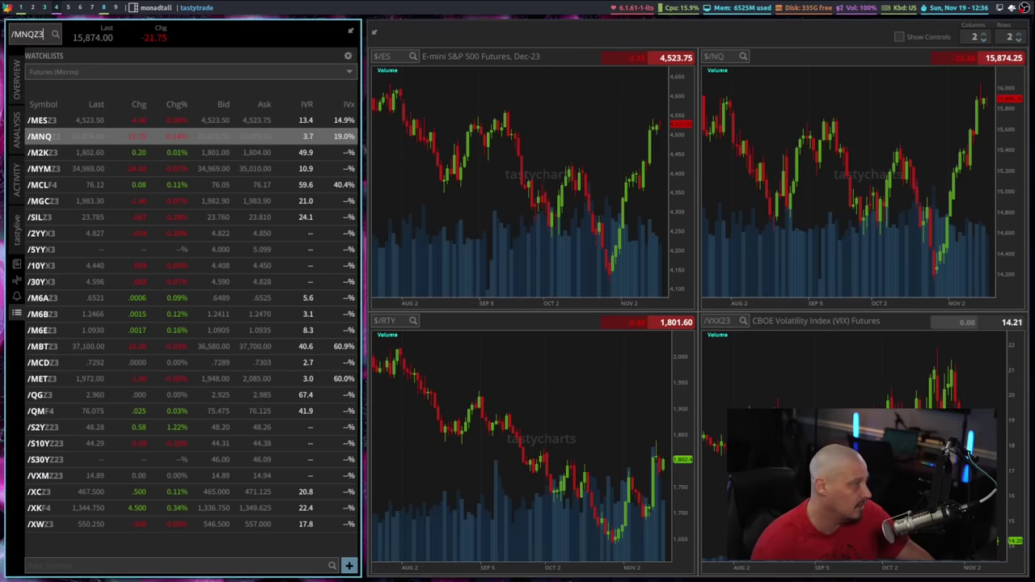
{"action": "left_click", "coordinate": [42, 72]}
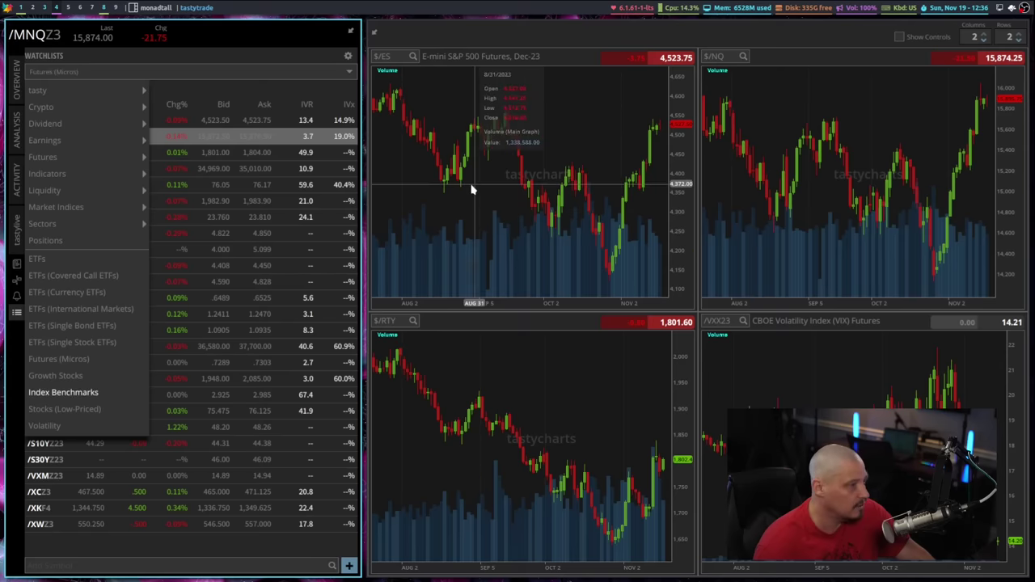
{"action": "left_click", "coordinate": [15, 80]}
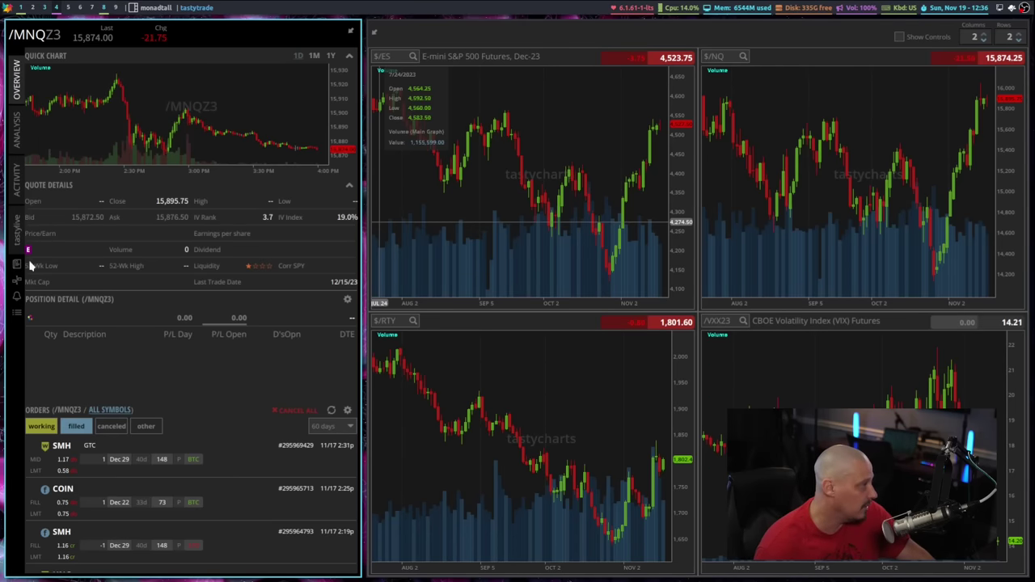
{"action": "left_click", "coordinate": [17, 312]}
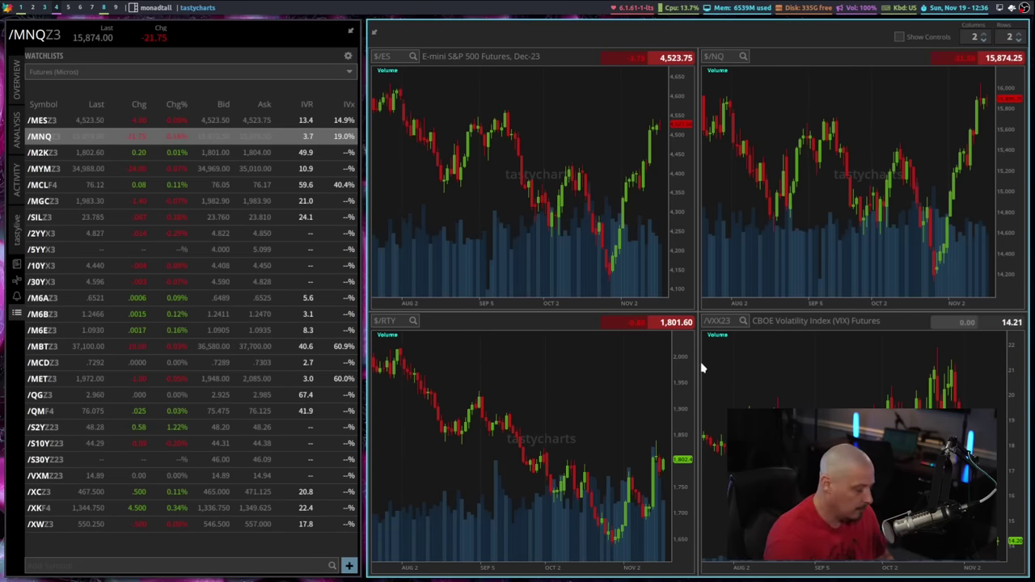
{"action": "key", "text": "alt+Tab"}
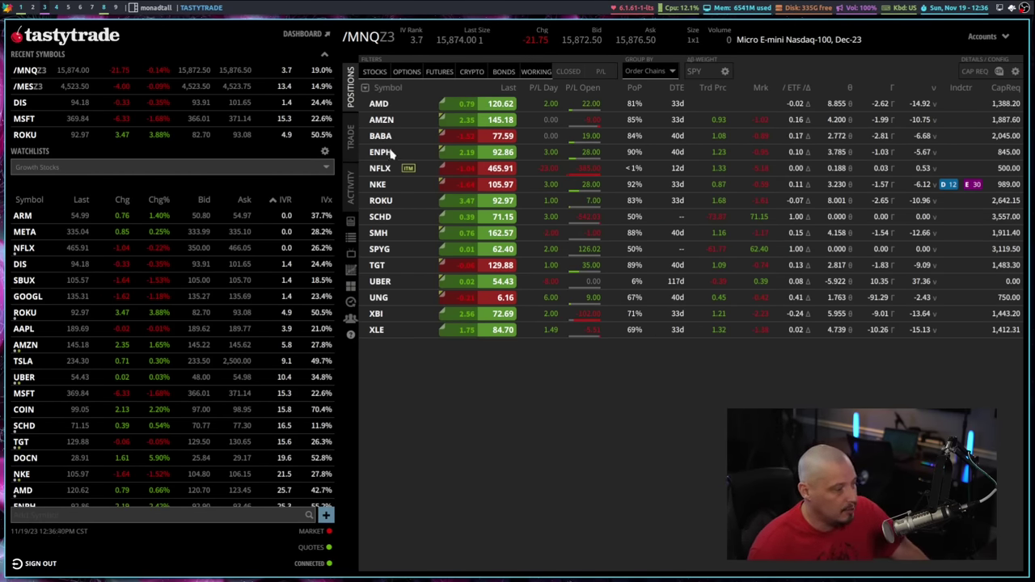
Filter the account activity to Year to Date, then return to the Positions table
{"action": "left_click", "coordinate": [351, 301]}
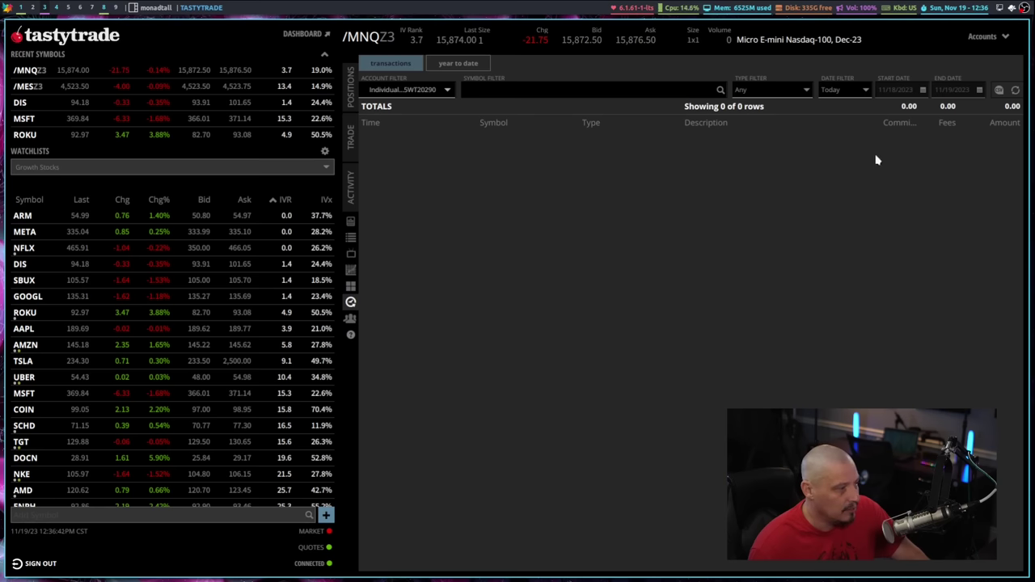
{"action": "left_click", "coordinate": [840, 89]}
{"action": "left_click", "coordinate": [877, 208]}
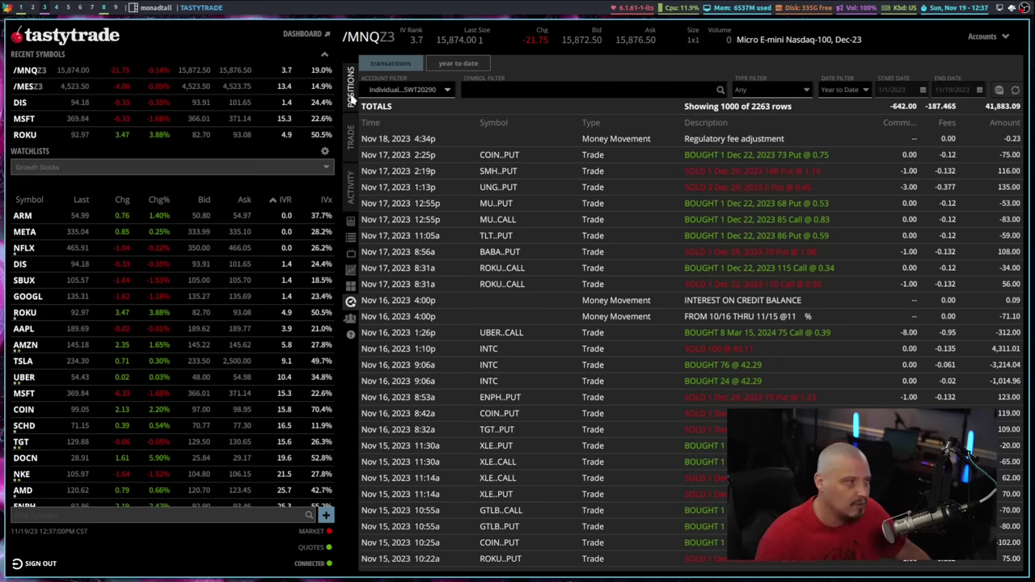
{"action": "left_click", "coordinate": [350, 97]}
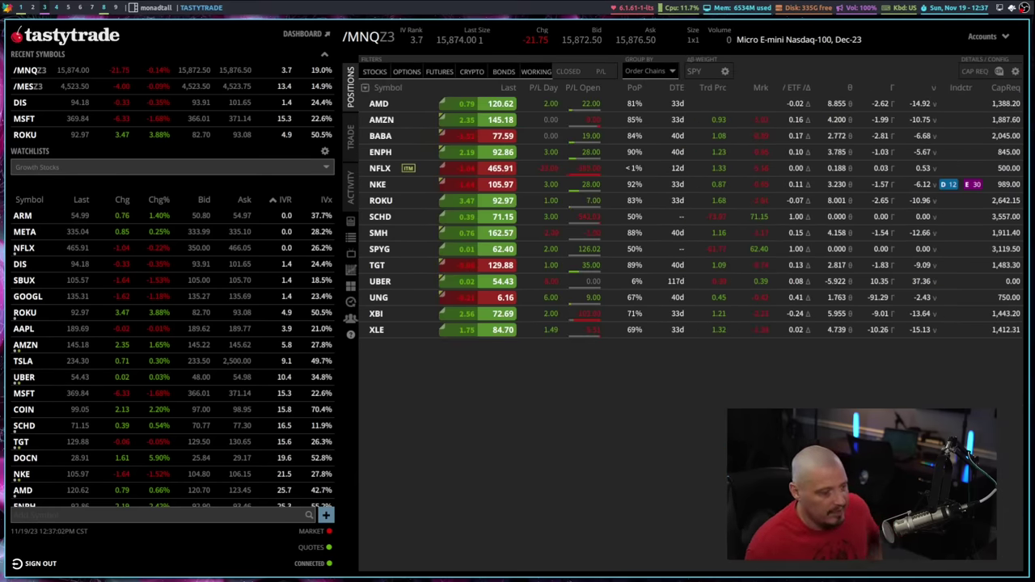